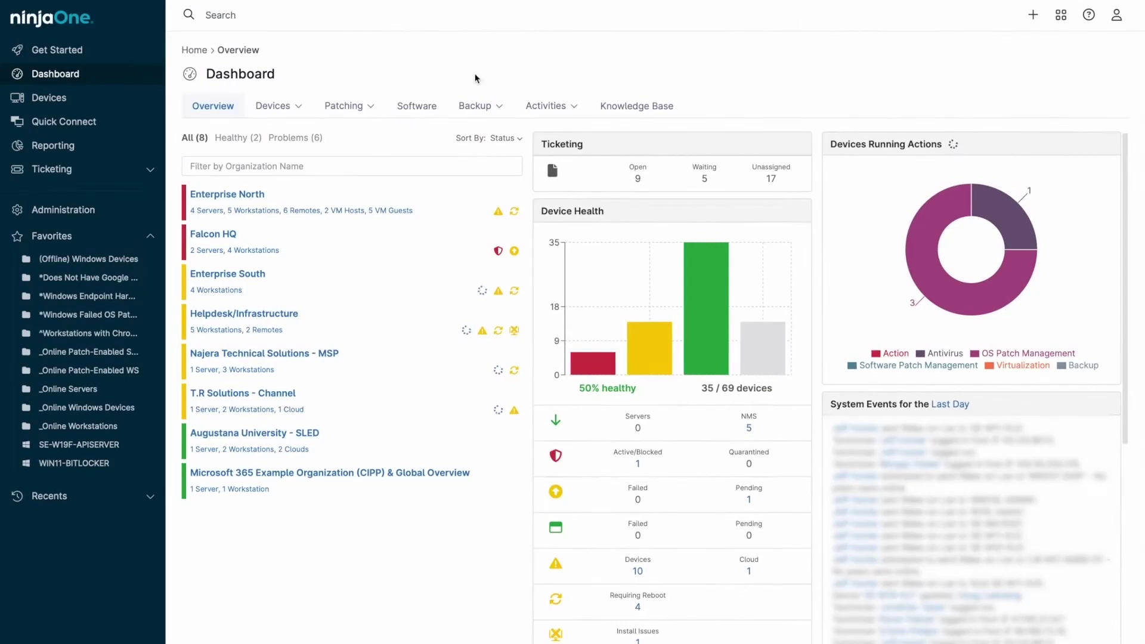
# - Review the OS patches overview and the pending OS patches, then browse software patch categories
pyautogui.click(349, 106)
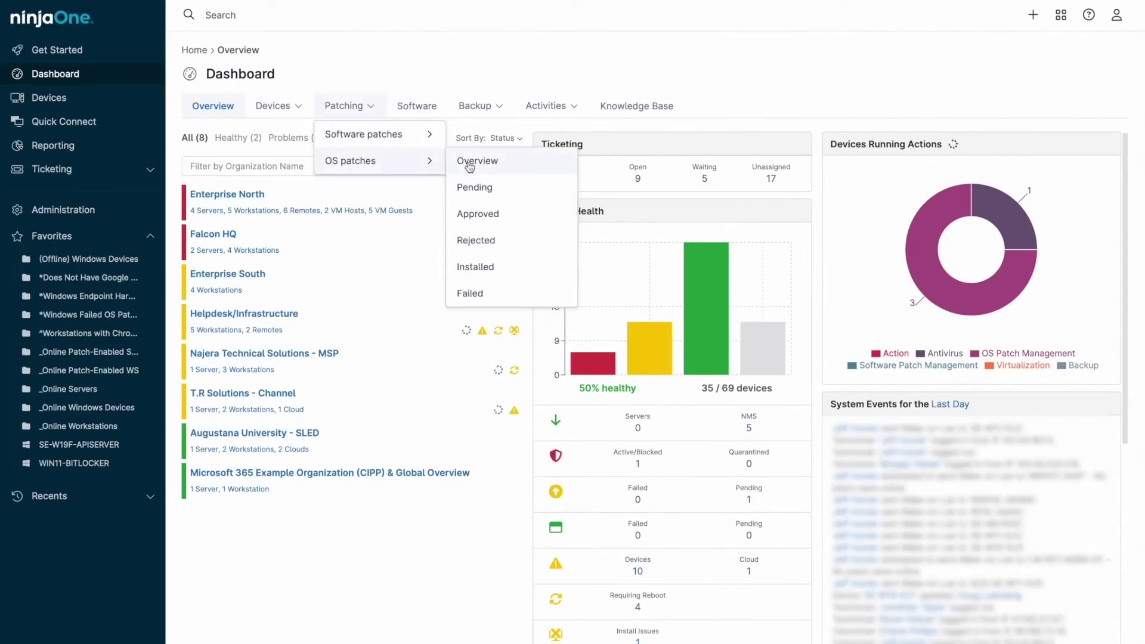
pyautogui.click(483, 161)
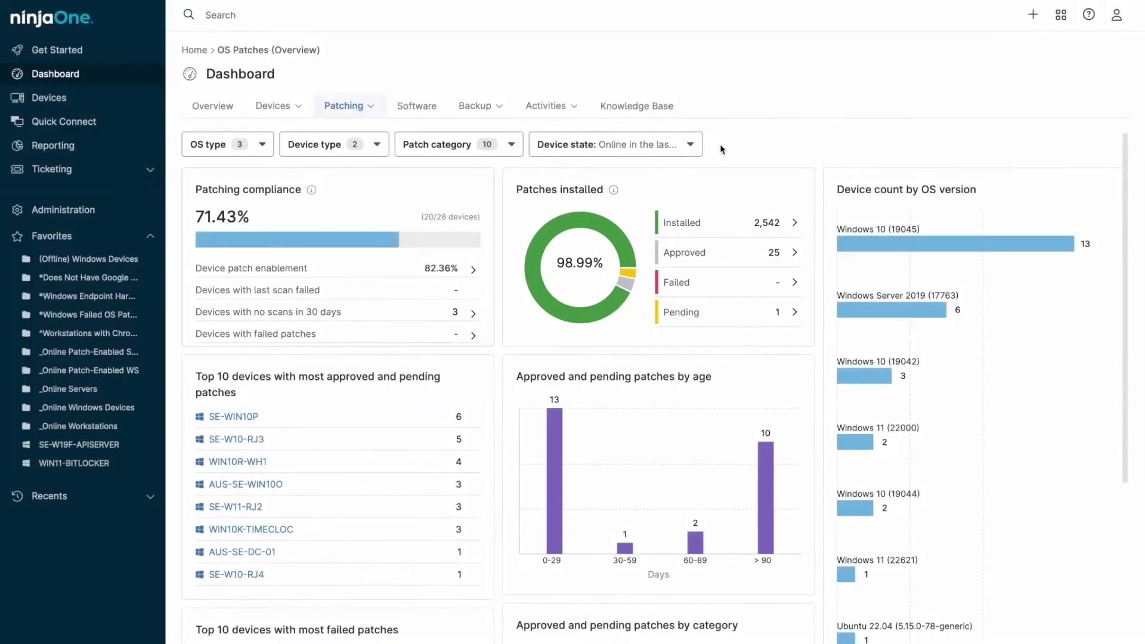
pyautogui.click(731, 317)
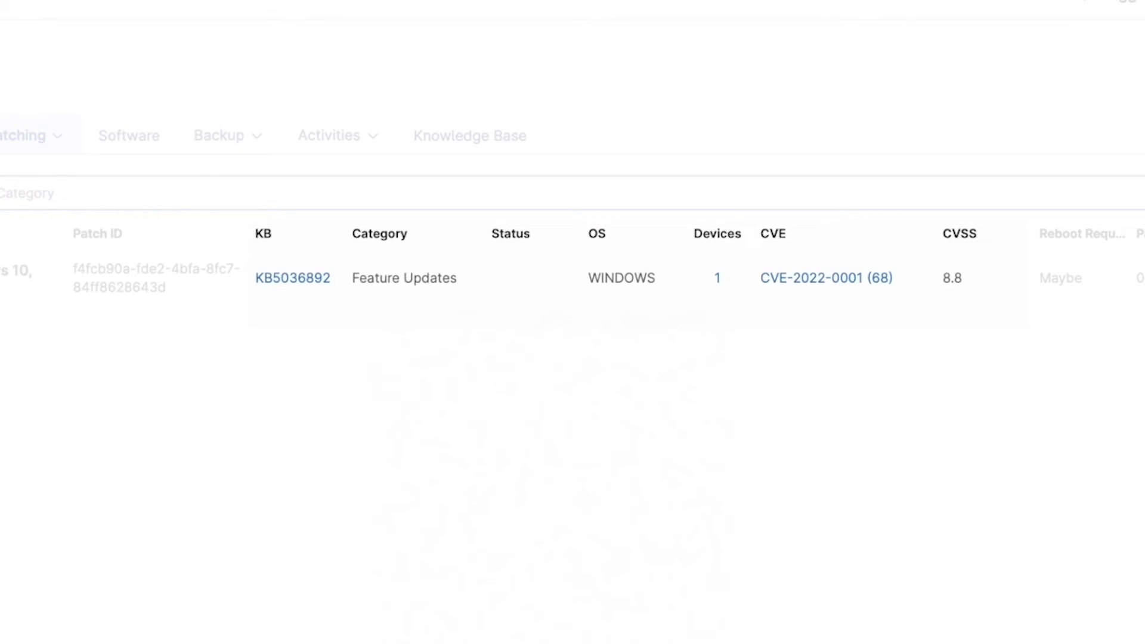
pyautogui.click(342, 106)
pyautogui.moveTo(363, 134)
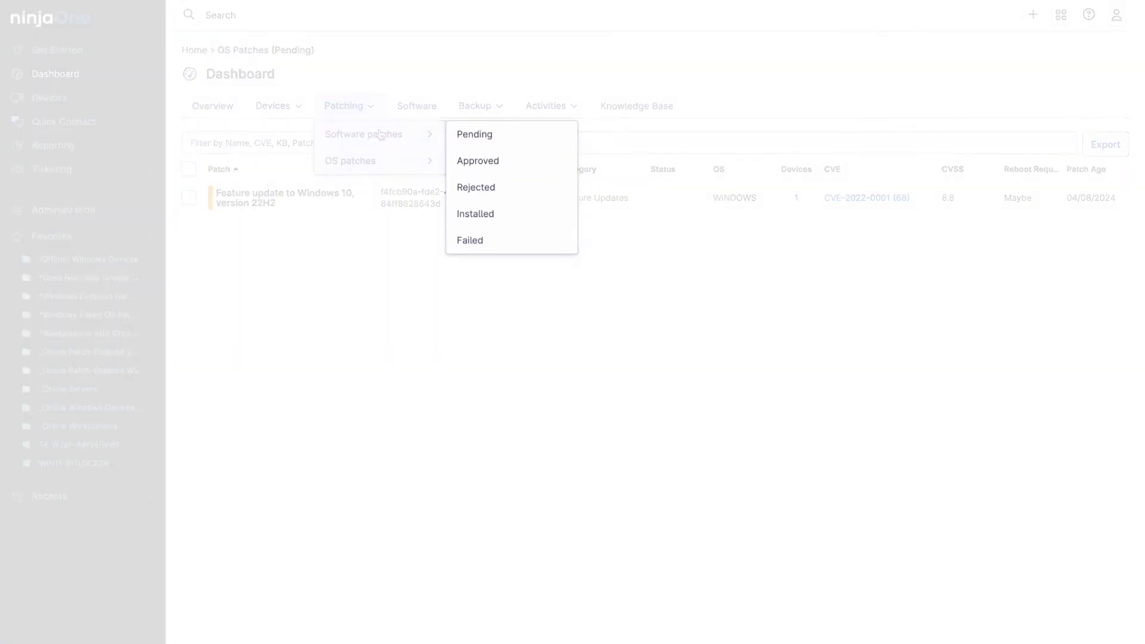
# - Select Clipchamp in the software inventory, start its uninstall, then cancel it
pyautogui.click(417, 106)
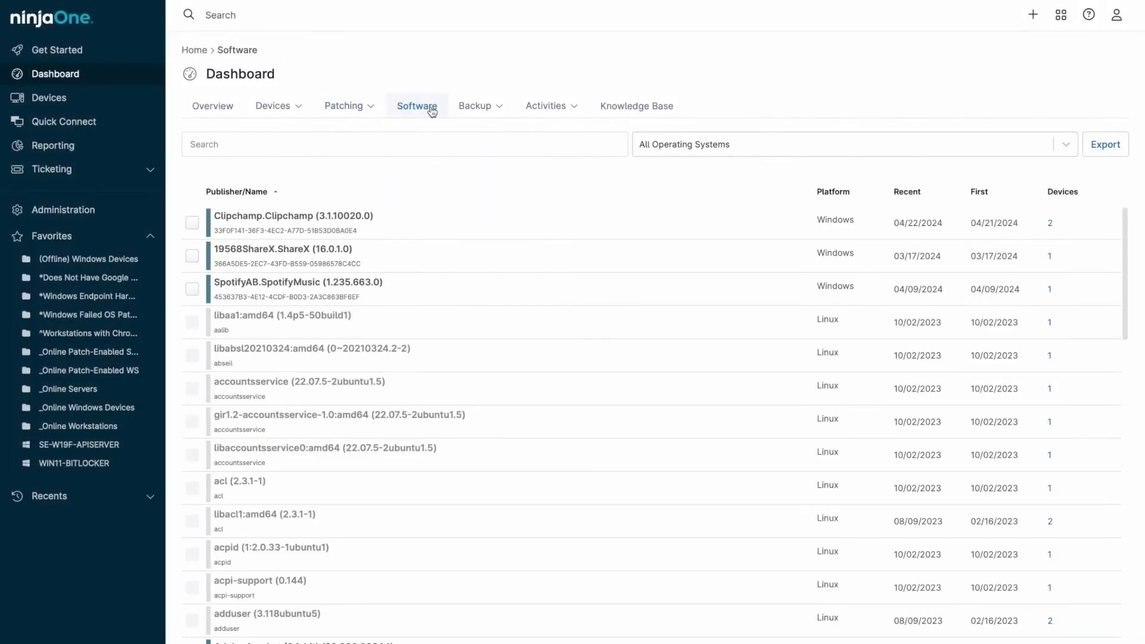
pyautogui.click(192, 223)
pyautogui.click(254, 163)
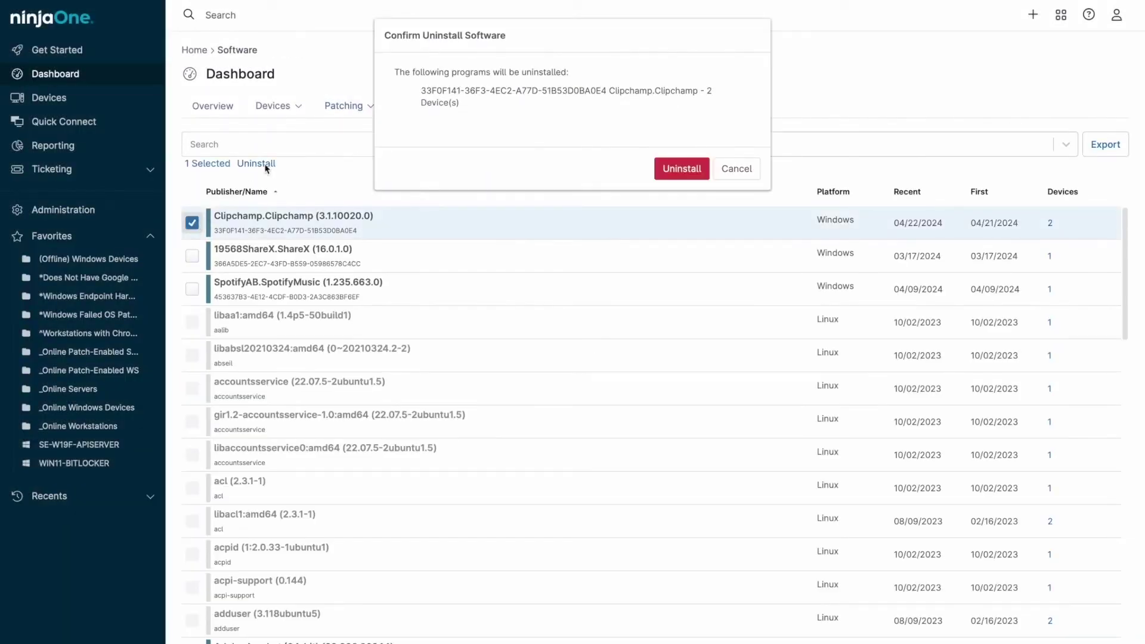
pyautogui.click(735, 169)
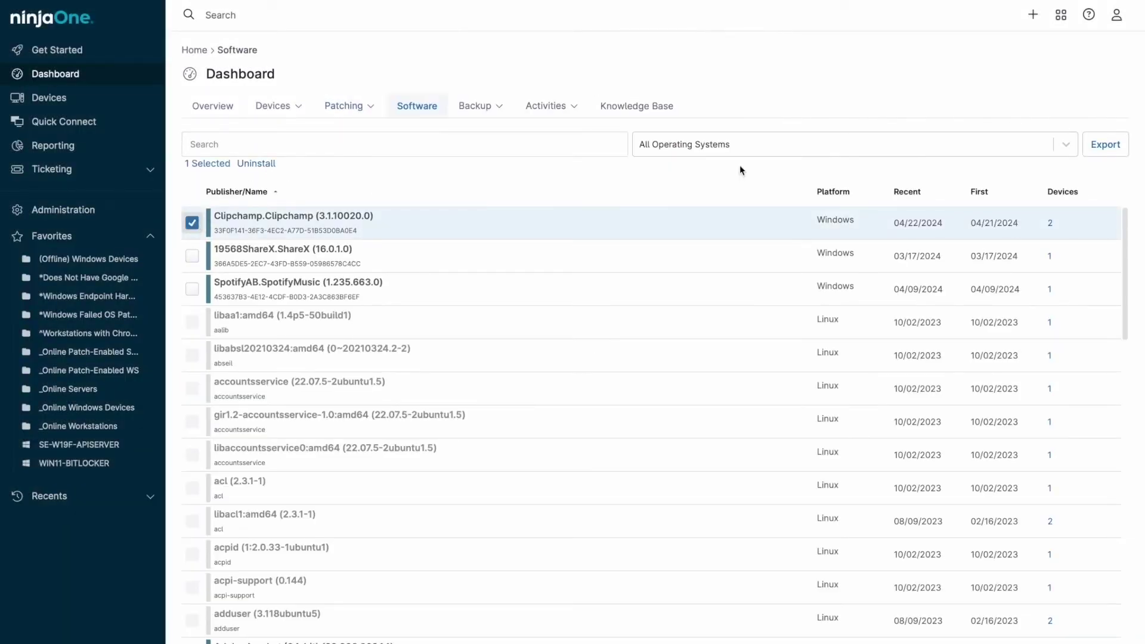
# - View the backup overview, then the full list of recorded activities
pyautogui.click(480, 106)
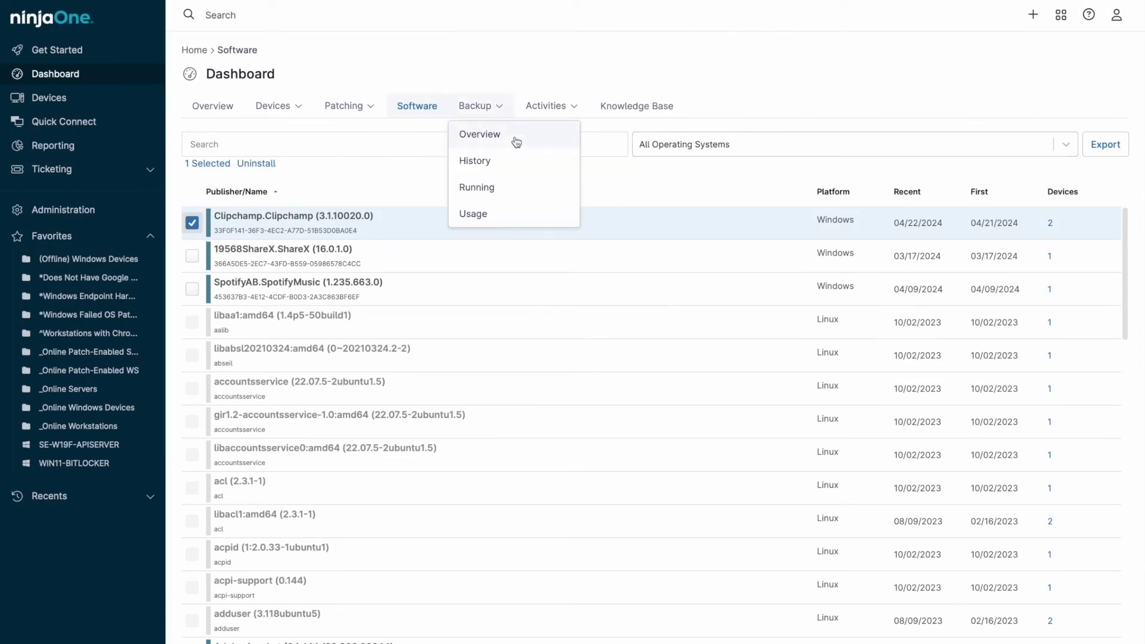
pyautogui.click(488, 134)
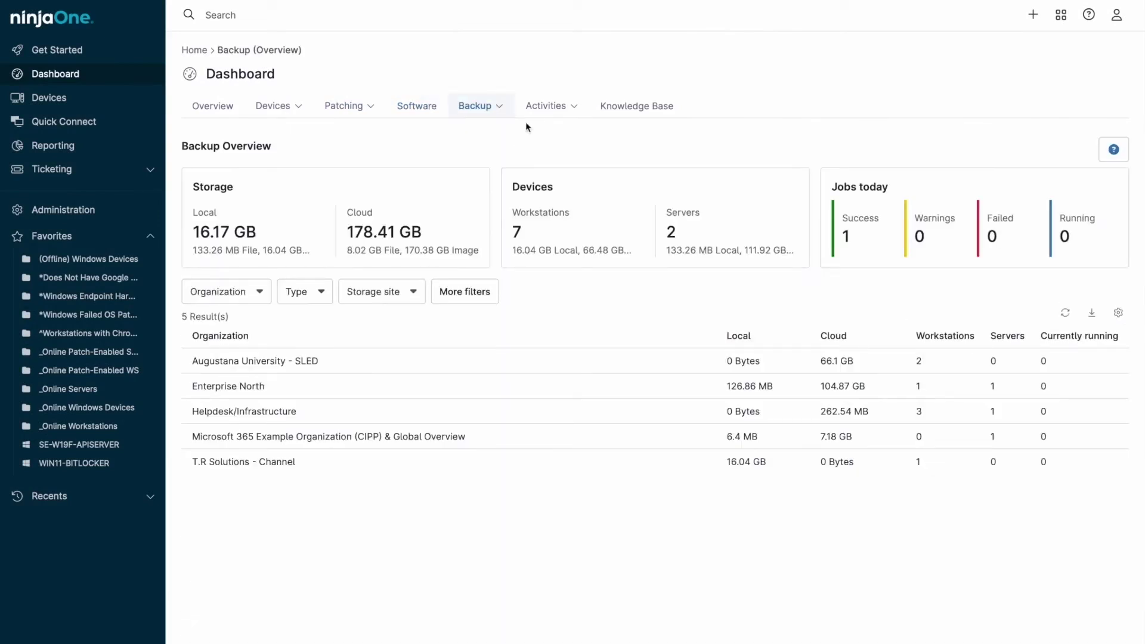
pyautogui.click(551, 105)
pyautogui.click(537, 126)
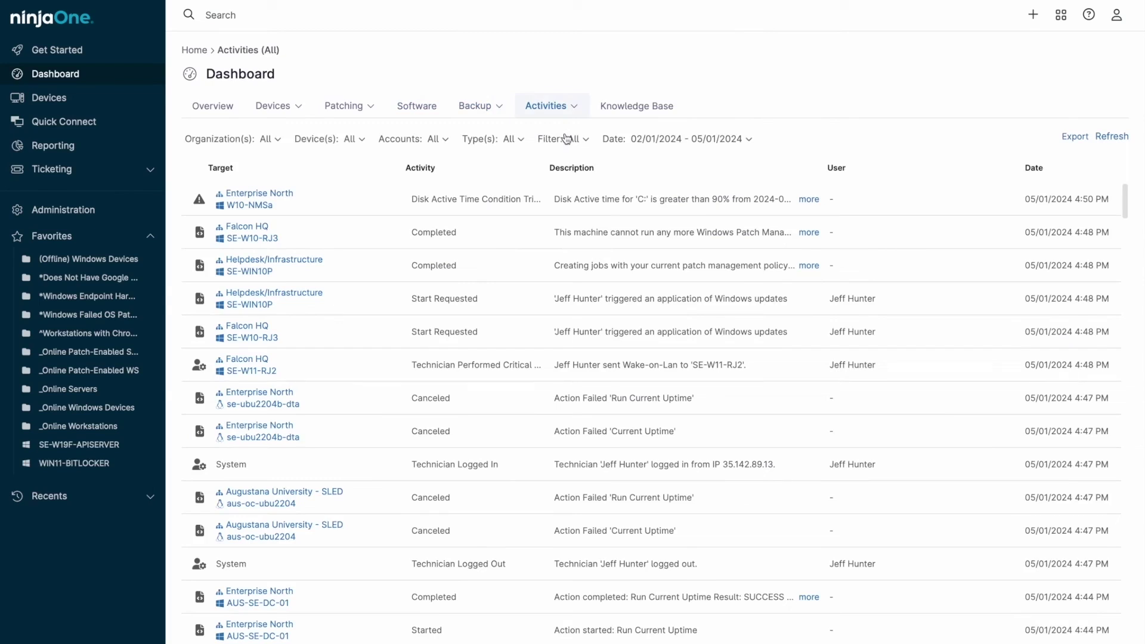
# - Generate a Windows computer installer for Augustana University - SLED
pyautogui.click(1032, 15)
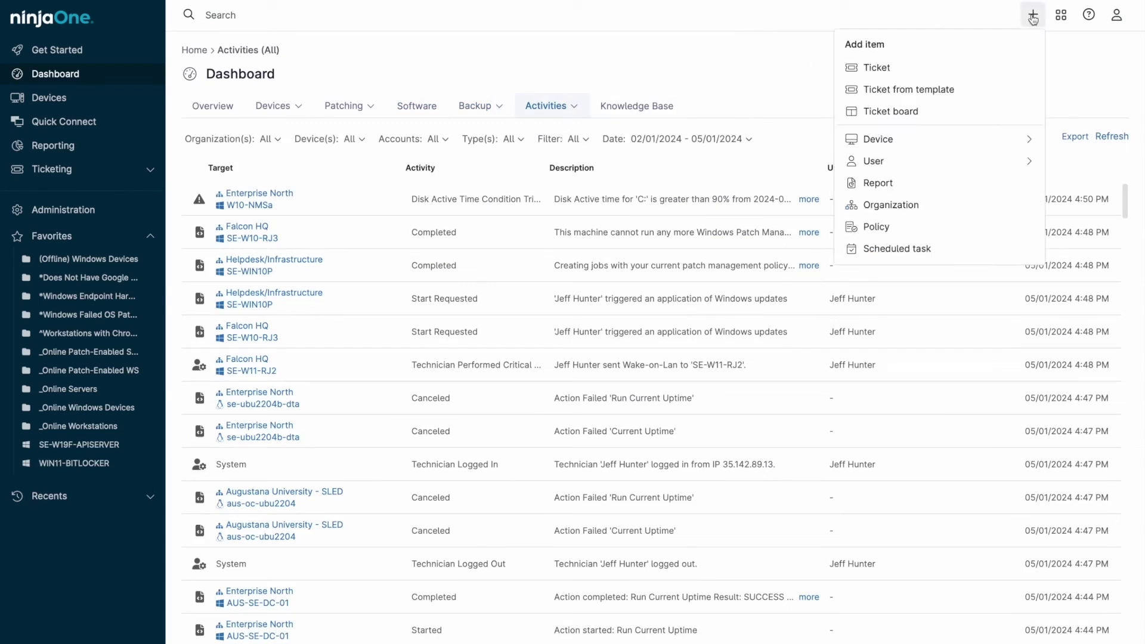
pyautogui.click(877, 139)
pyautogui.click(903, 85)
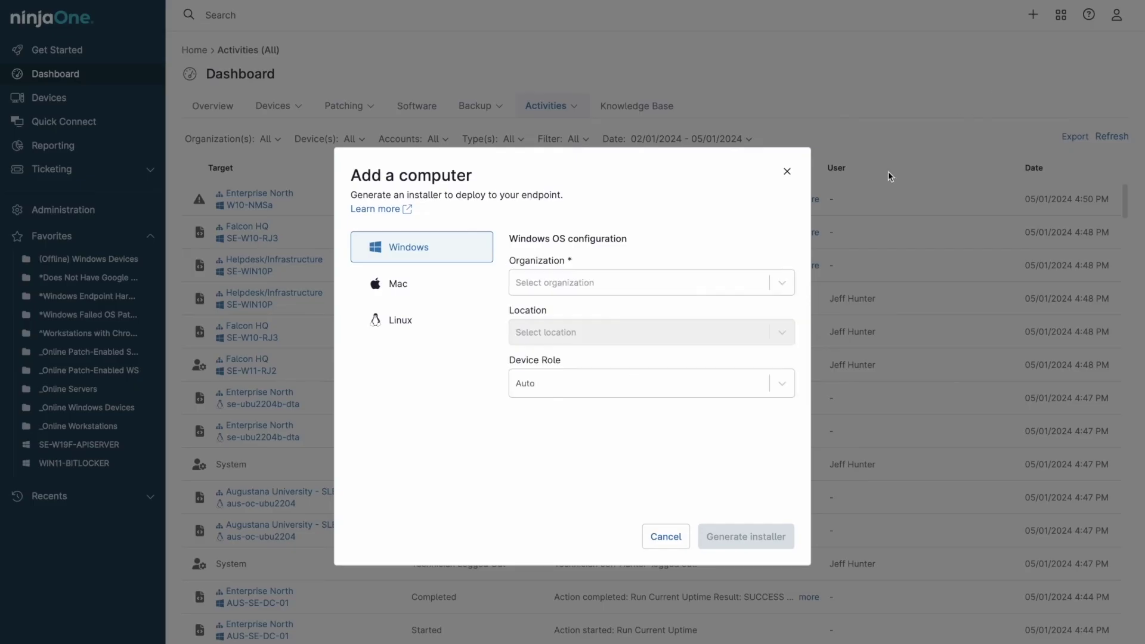
pyautogui.click(783, 283)
pyautogui.click(572, 311)
pyautogui.click(745, 536)
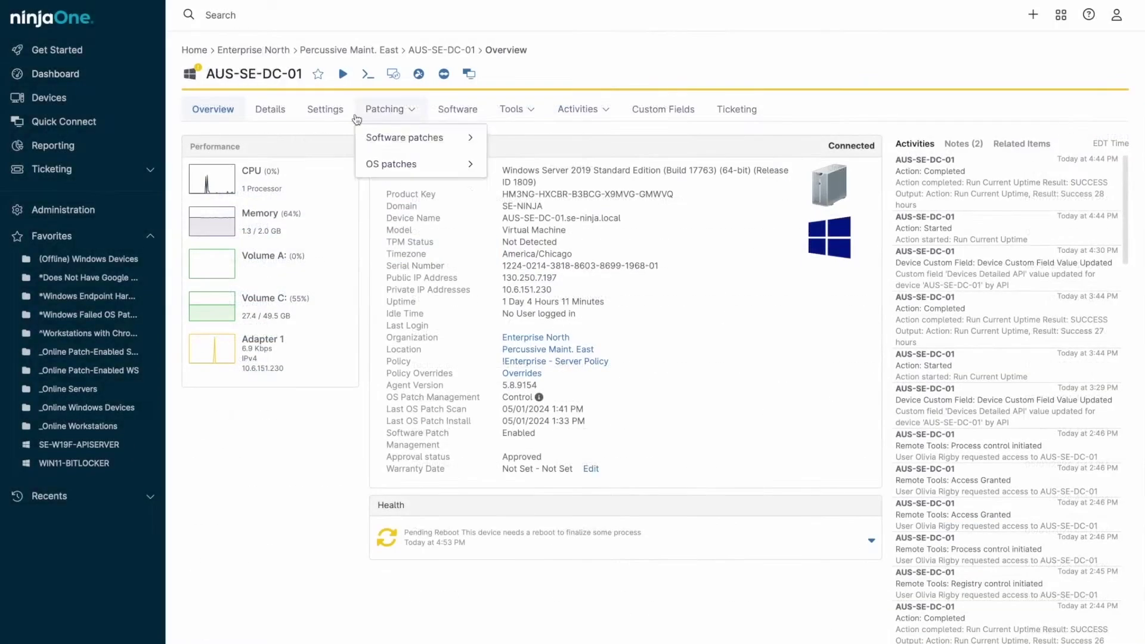
# - Start an ad hoc AD discovery from AUS-SE-DC-01, scanning the se-ninja.local domain
pyautogui.click(343, 74)
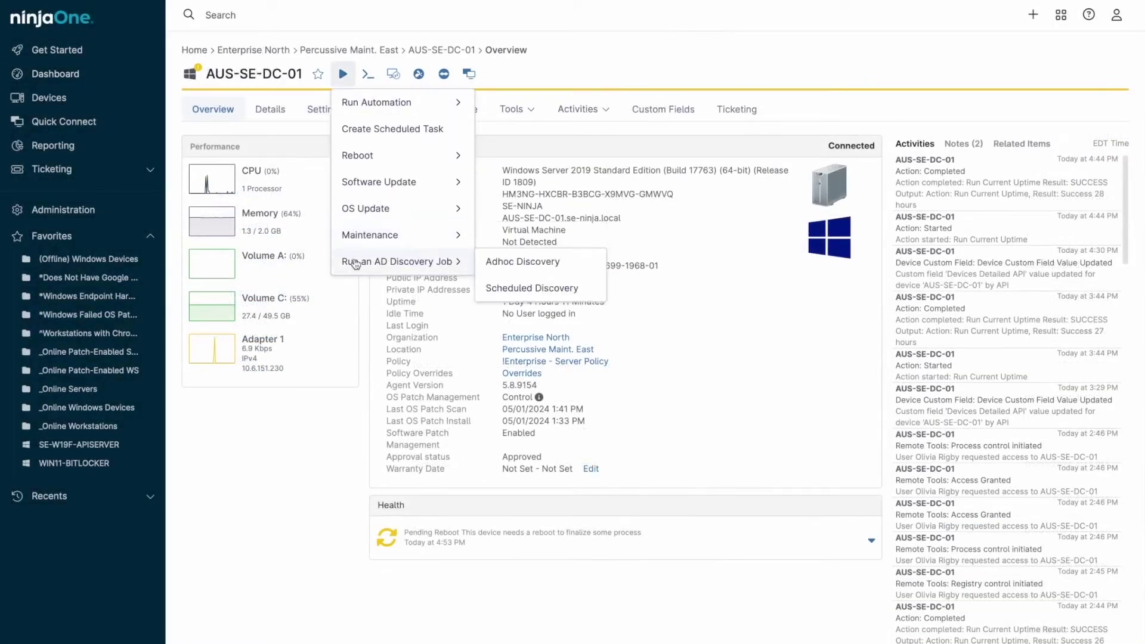
pyautogui.click(550, 269)
pyautogui.click(305, 218)
pyautogui.click(422, 243)
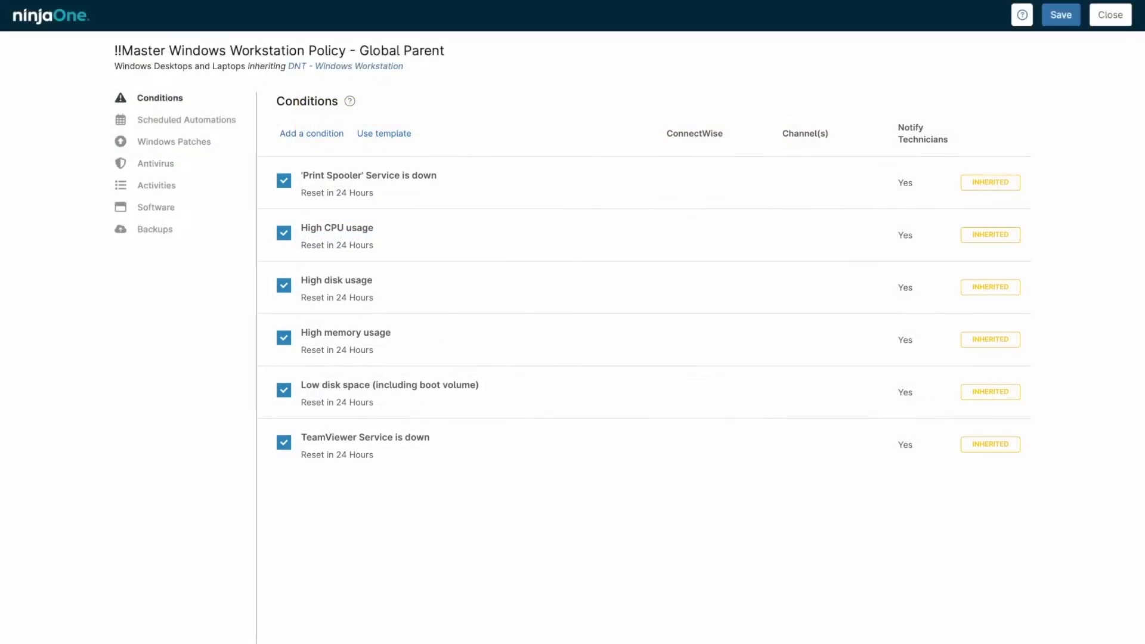
# - Add the Failed Login Attempts: Event ID 1 condition from the User Behavior templates
pyautogui.click(384, 134)
pyautogui.click(398, 320)
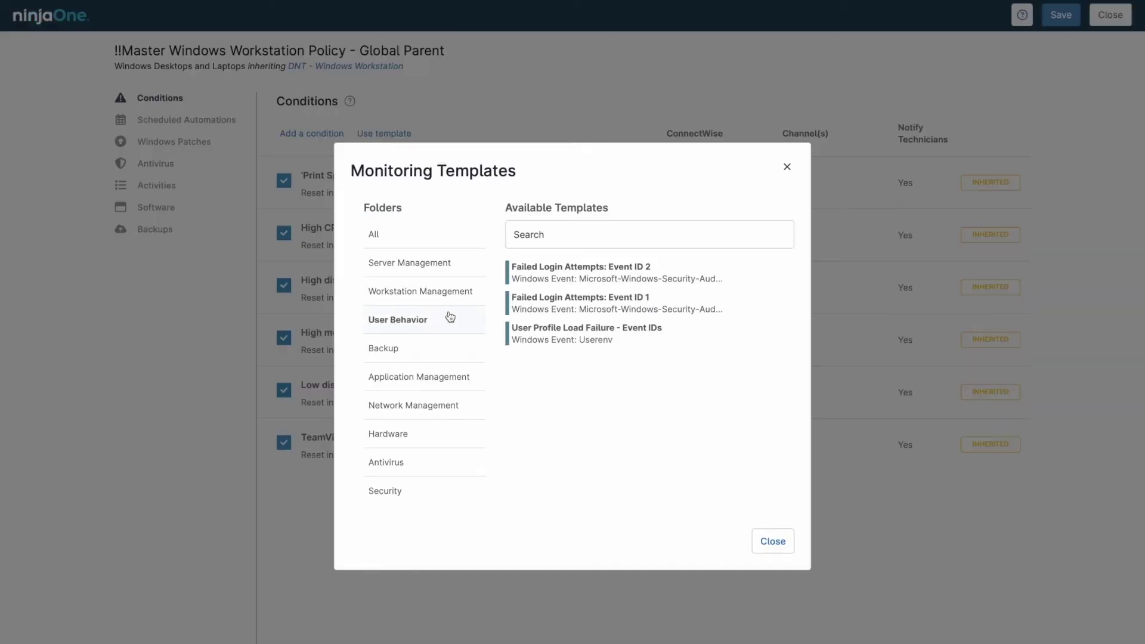
pyautogui.click(765, 542)
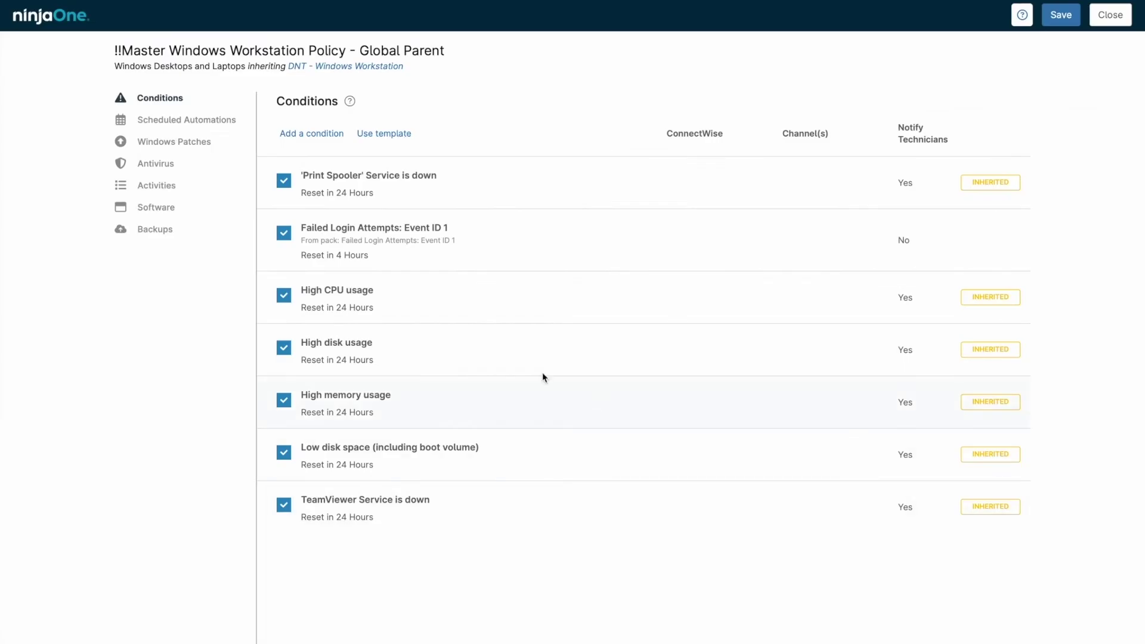
# - Start a new condition and show all available condition types
pyautogui.click(311, 133)
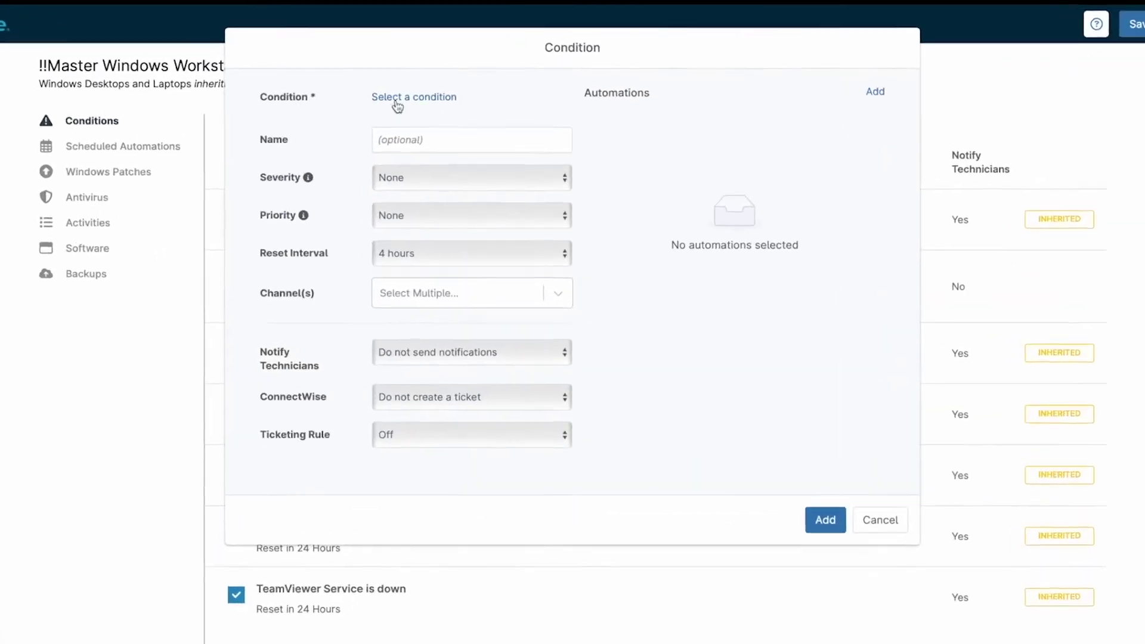
pyautogui.click(413, 96)
pyautogui.click(680, 91)
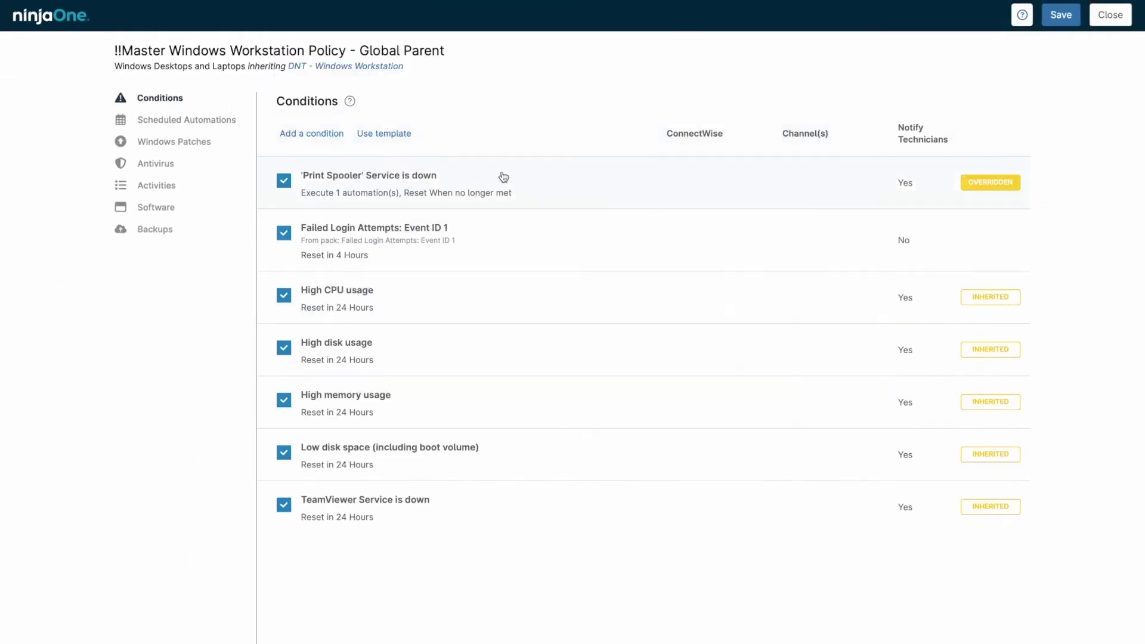
# - Review the Print Spooler service condition details, then go to Windows Patches settings
pyautogui.click(503, 175)
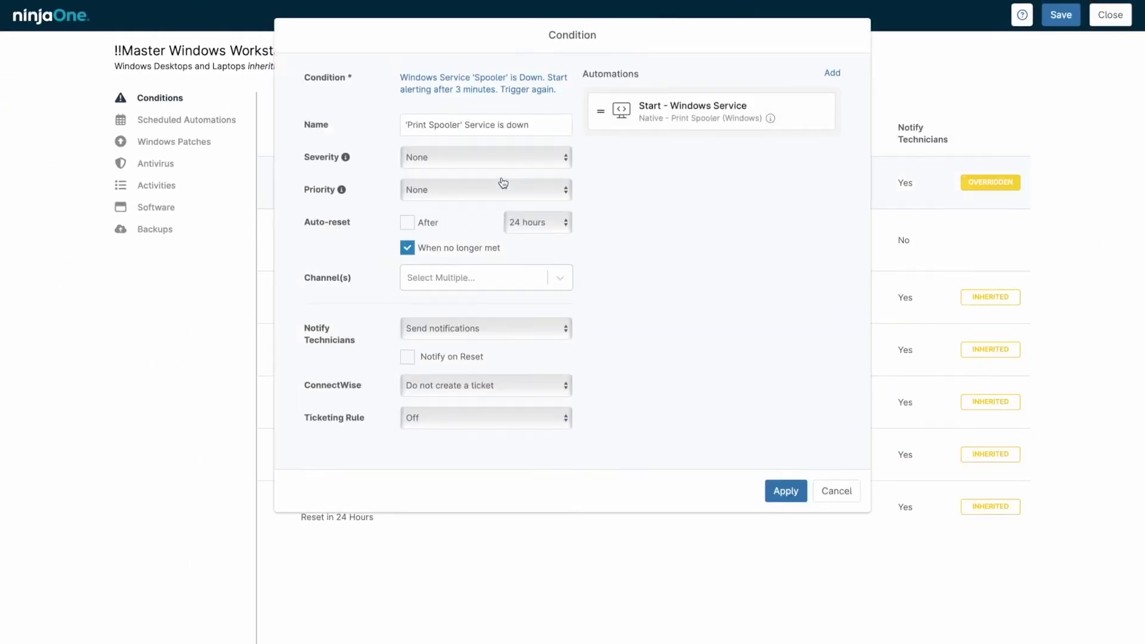
pyautogui.click(510, 95)
pyautogui.click(755, 347)
pyautogui.click(174, 142)
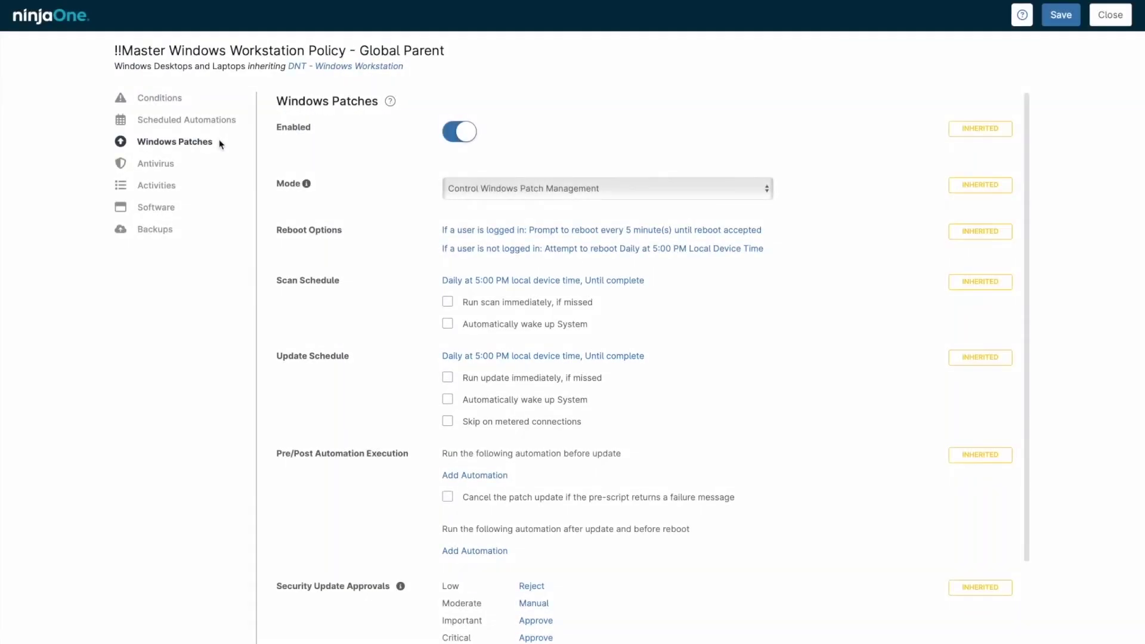
pyautogui.scroll(-5, 813, 177)
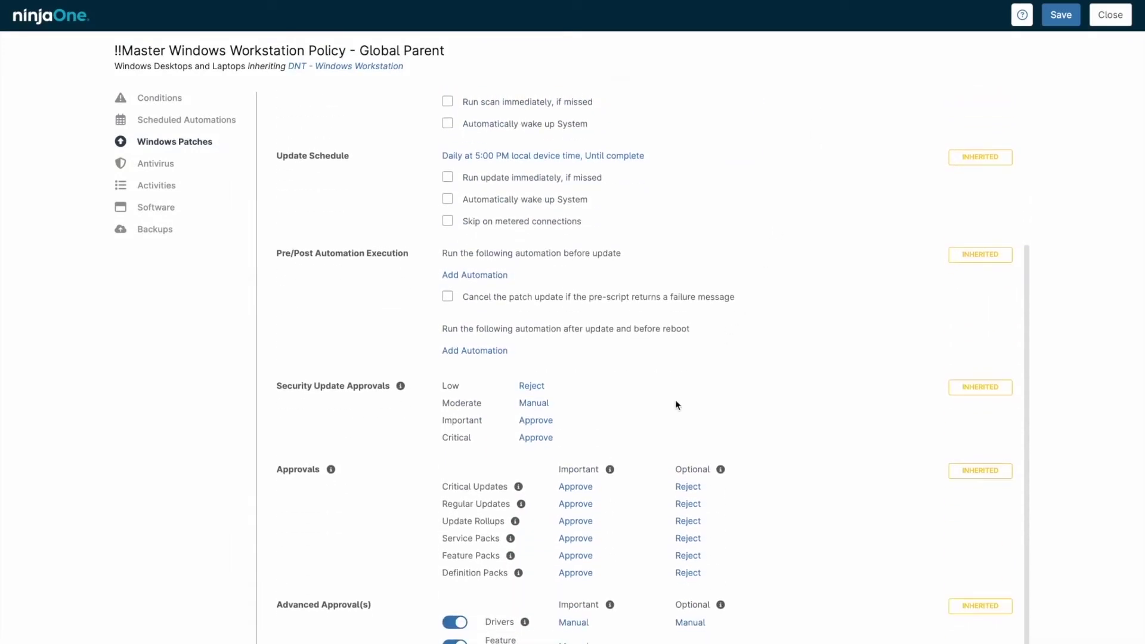
# - Delay approval of critical updates by three days
pyautogui.click(576, 486)
pyautogui.click(438, 386)
pyautogui.write('3')
pyautogui.click(715, 434)
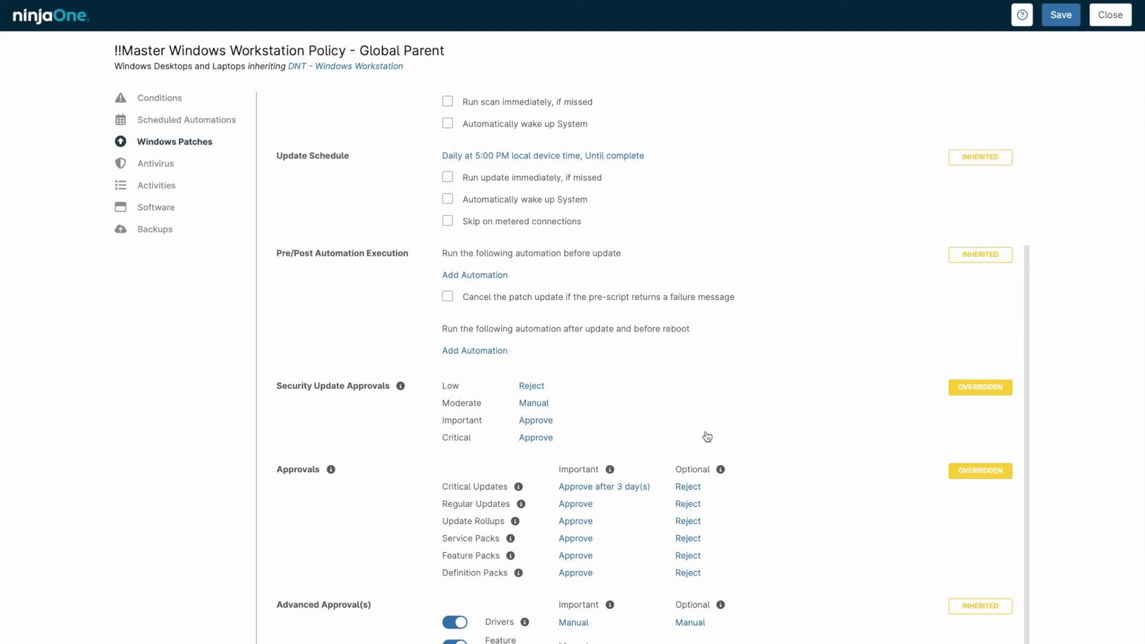
pyautogui.scroll(6, 676, 439)
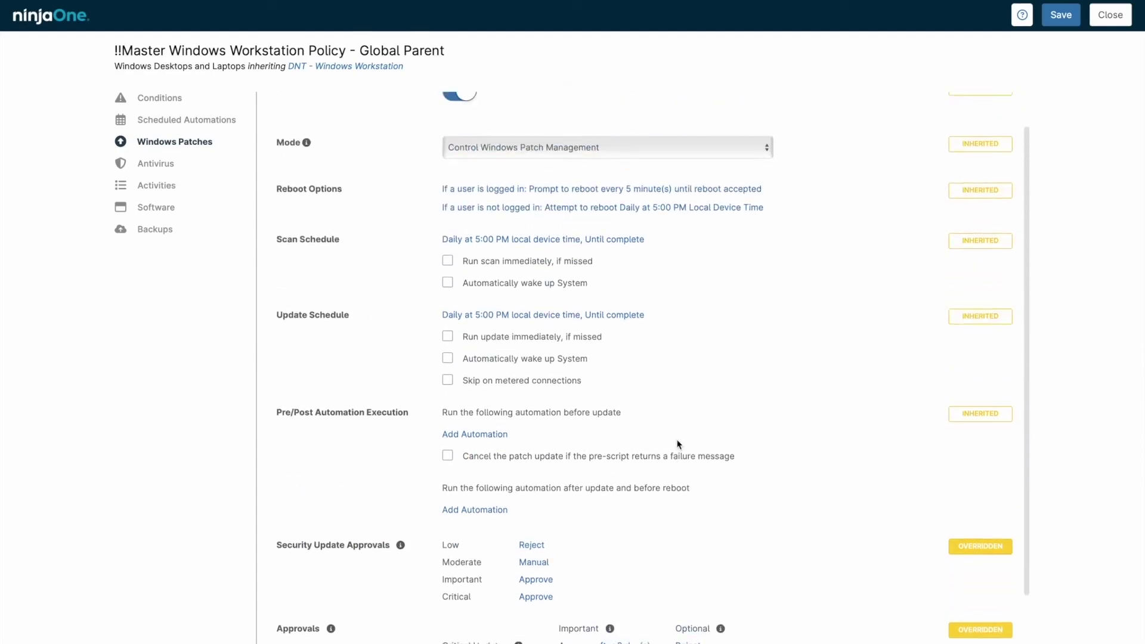
pyautogui.scroll(1, 676, 439)
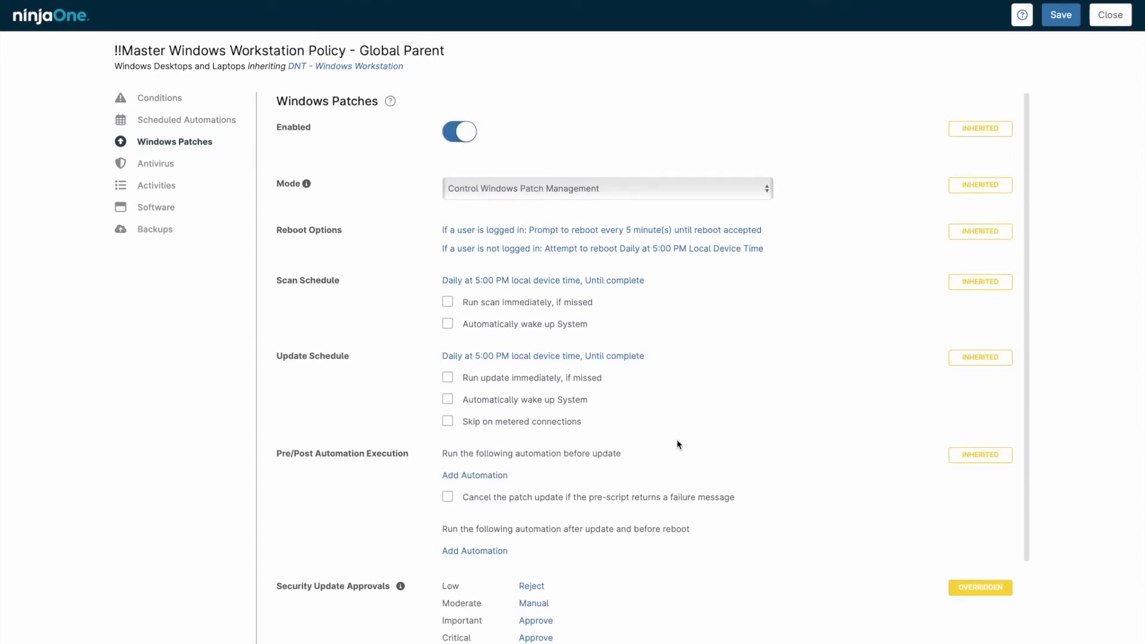
# - Prompt logged-in users to reboot every 4 hours, forcing a reboot after 4 prompts
pyautogui.click(649, 231)
pyautogui.click(626, 160)
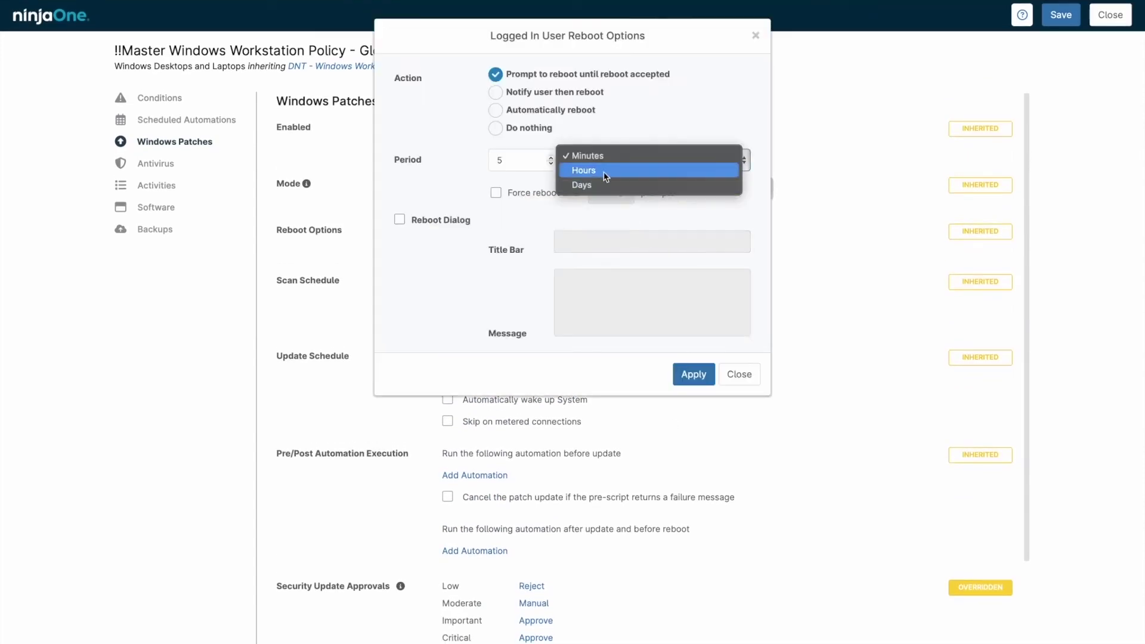
pyautogui.click(552, 164)
pyautogui.click(495, 192)
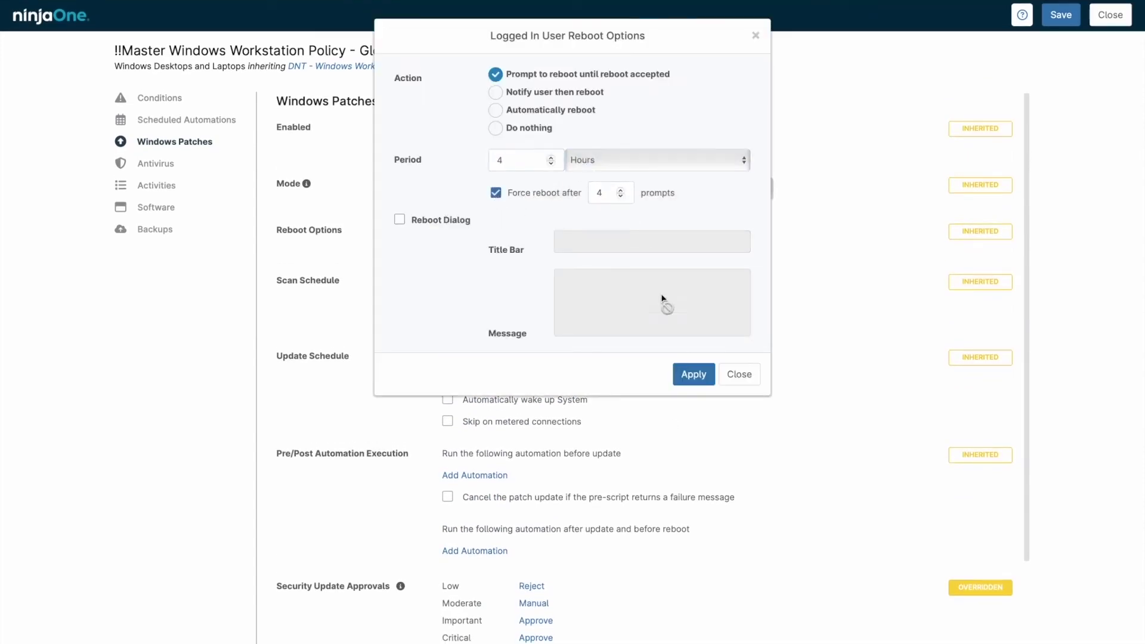
pyautogui.click(693, 374)
# - Add Acrobat, Foxit Reader and Google Chrome to the policy's software patching list
pyautogui.click(158, 207)
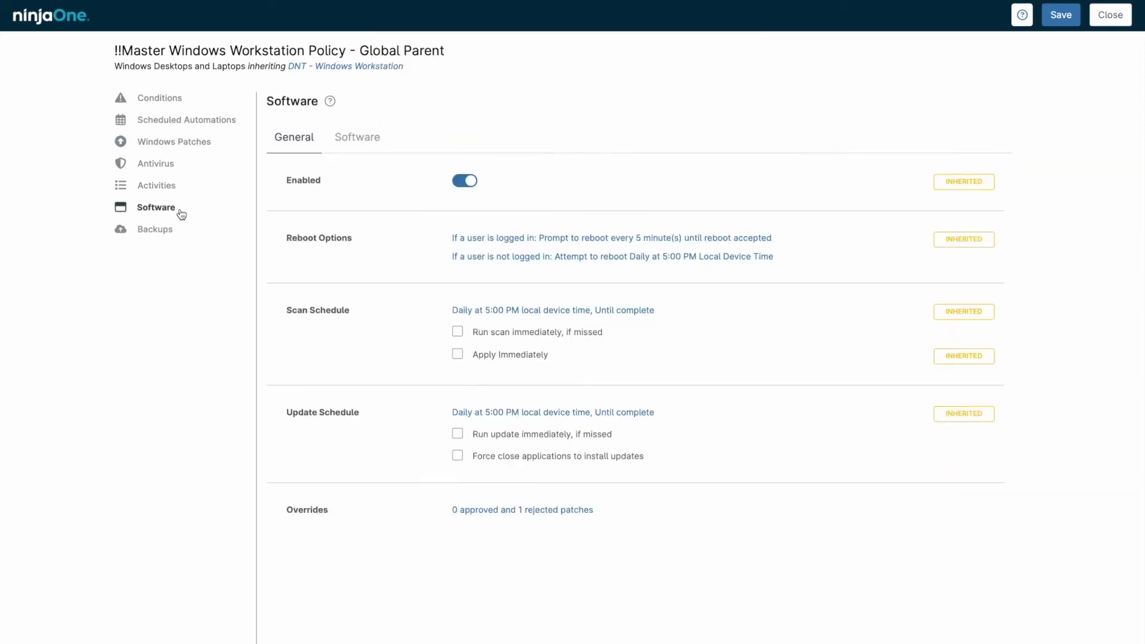
pyautogui.click(358, 137)
pyautogui.click(956, 197)
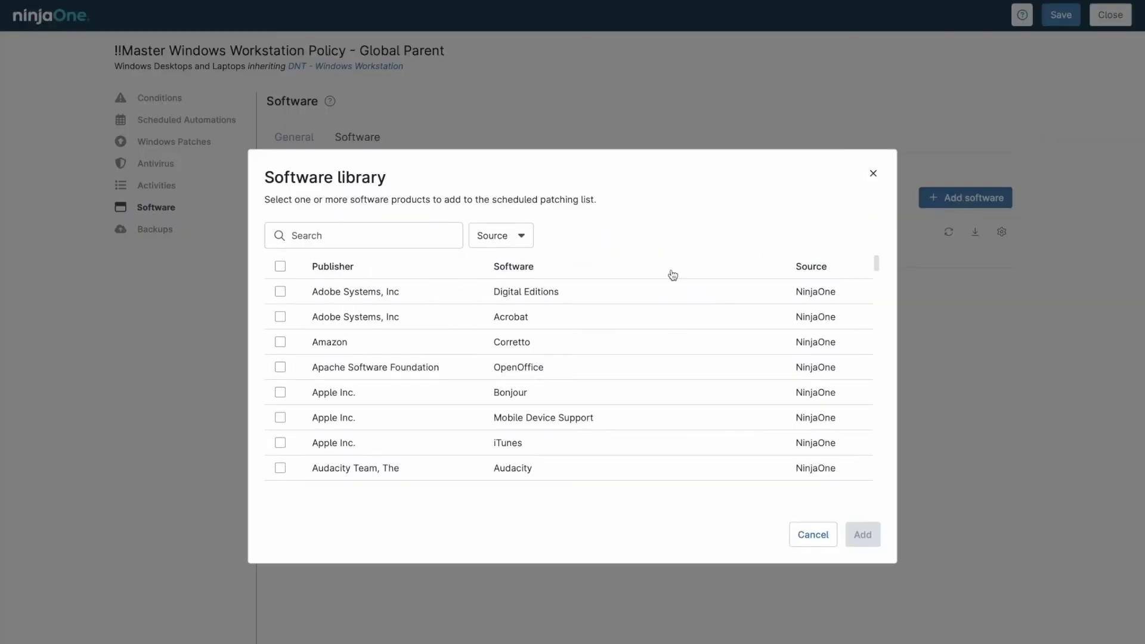
pyautogui.click(280, 317)
pyautogui.scroll(-5, 281, 323)
pyautogui.scroll(-5, 280, 323)
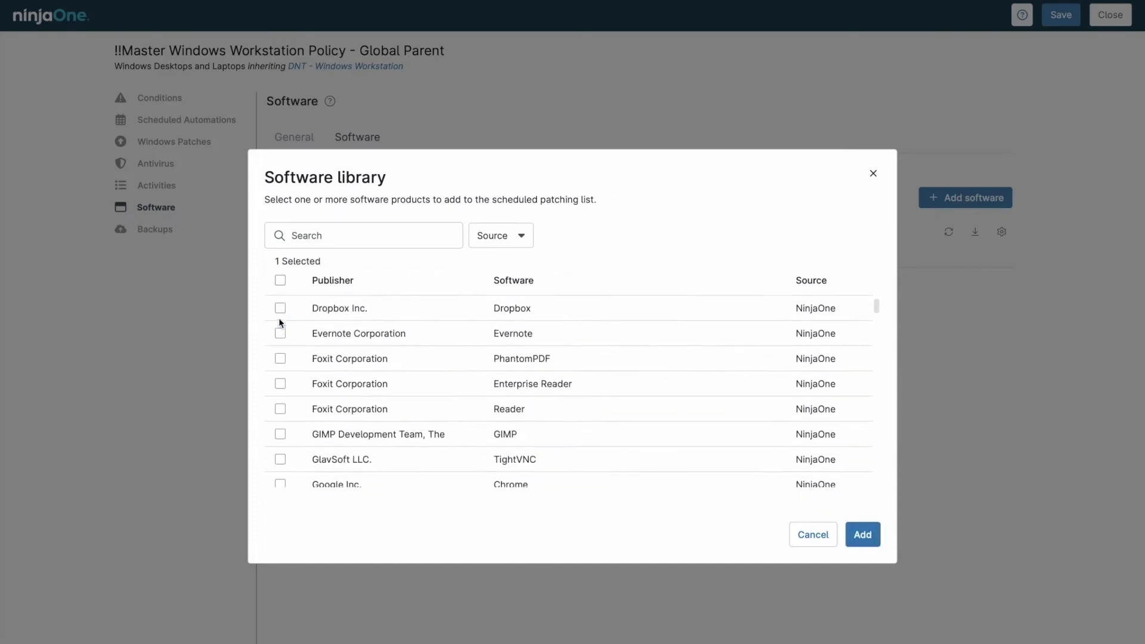
pyautogui.click(280, 409)
pyautogui.scroll(-2, 280, 409)
pyautogui.click(280, 394)
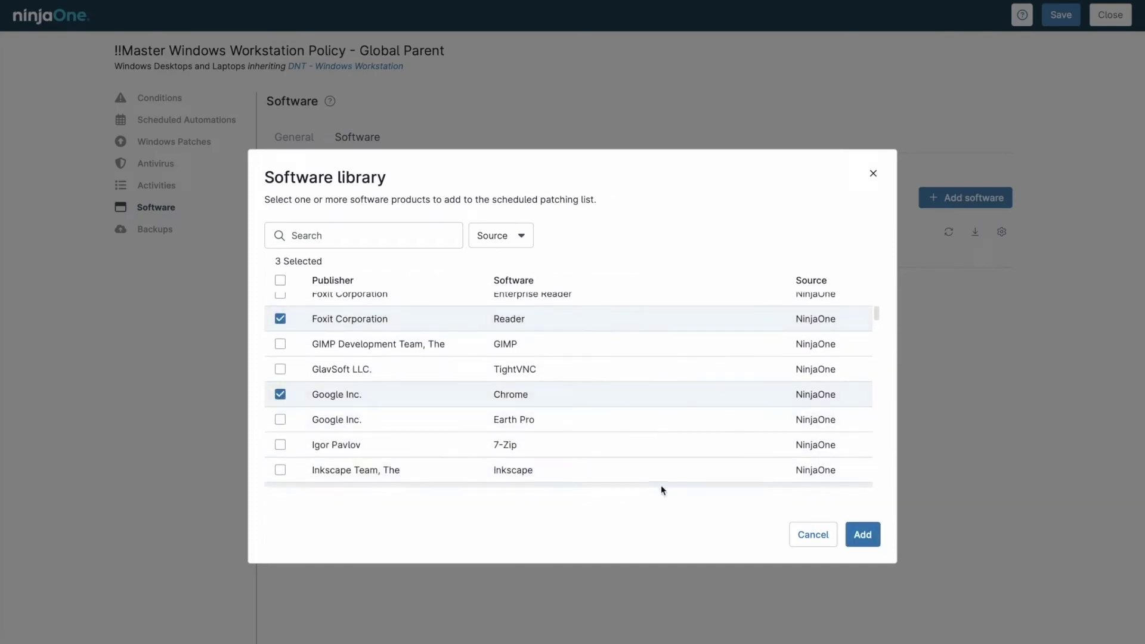
pyautogui.click(863, 534)
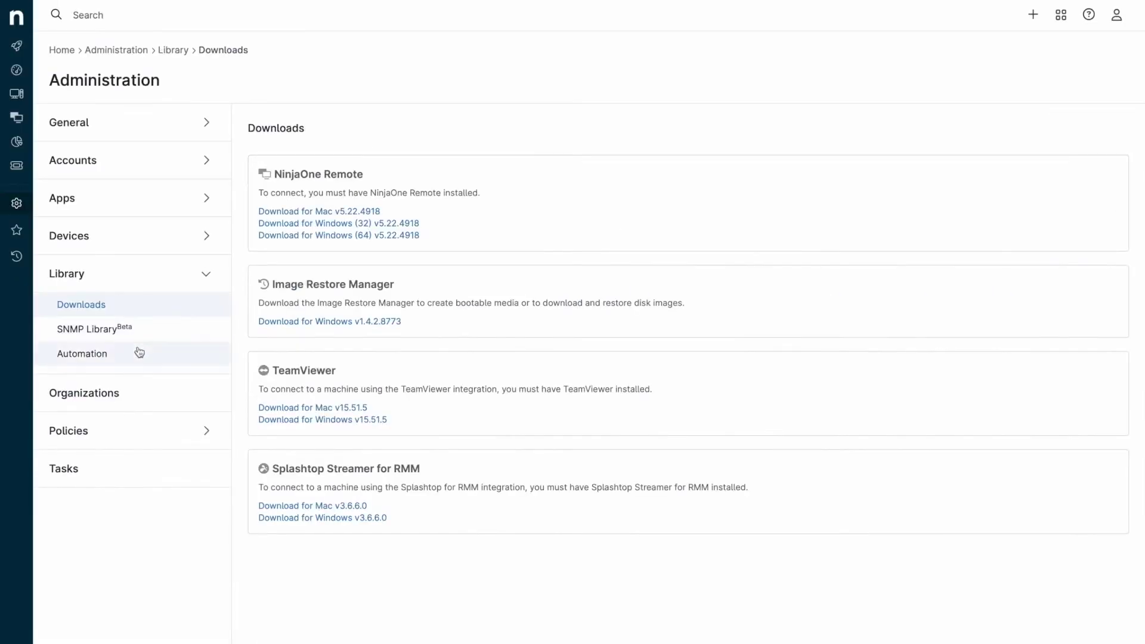
# - Open the Inactive Account Alert template automation as a script and view its settings
pyautogui.click(139, 353)
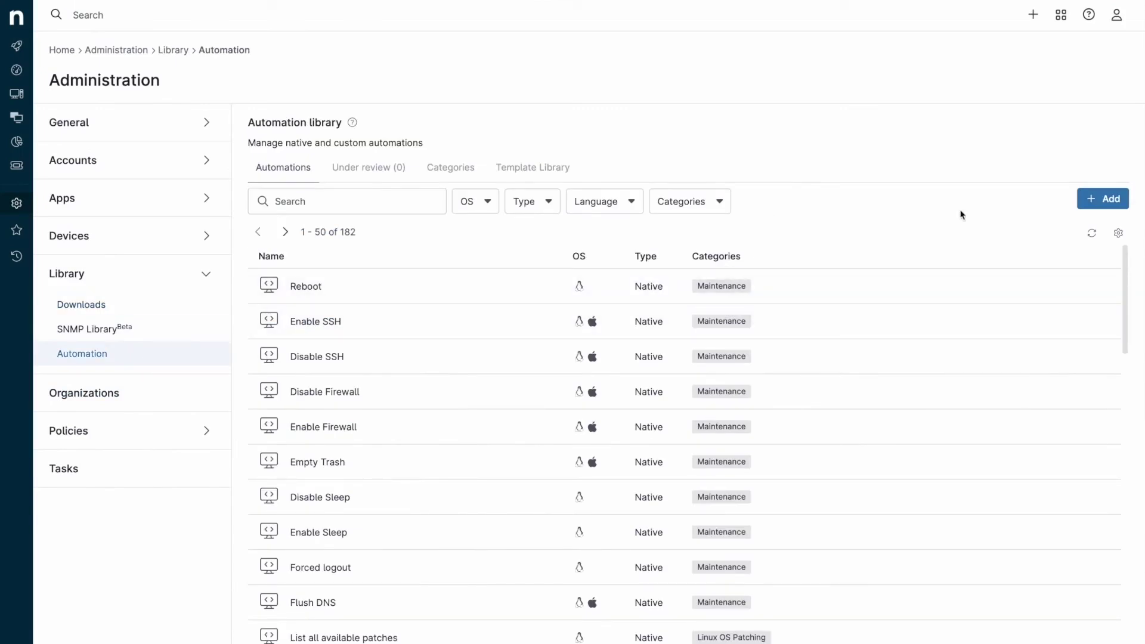
pyautogui.click(1102, 198)
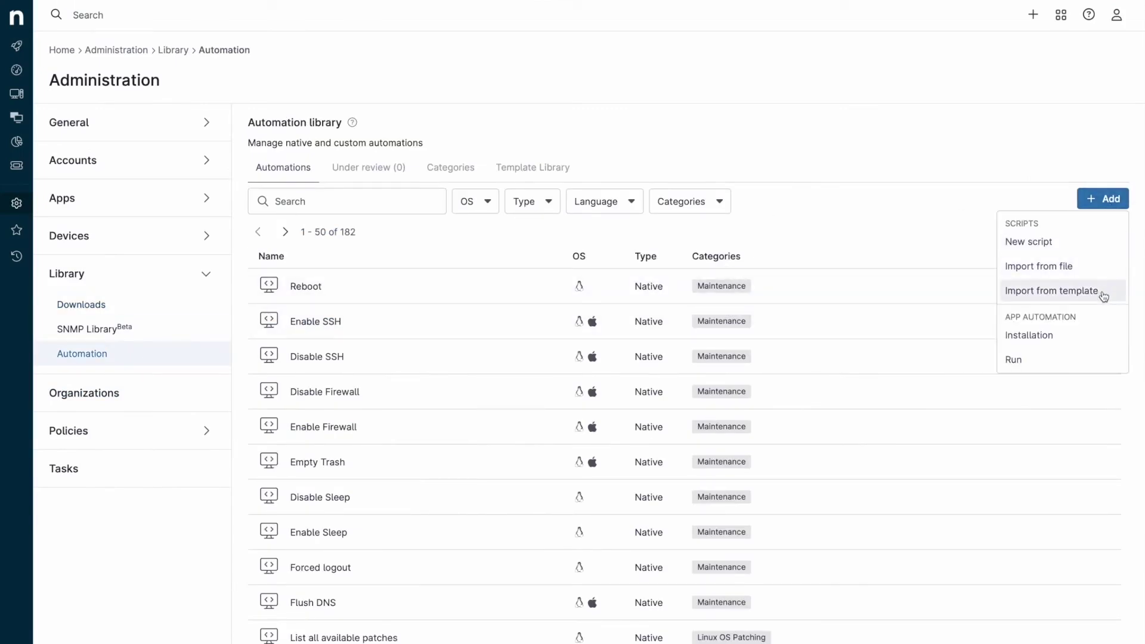
pyautogui.click(1052, 291)
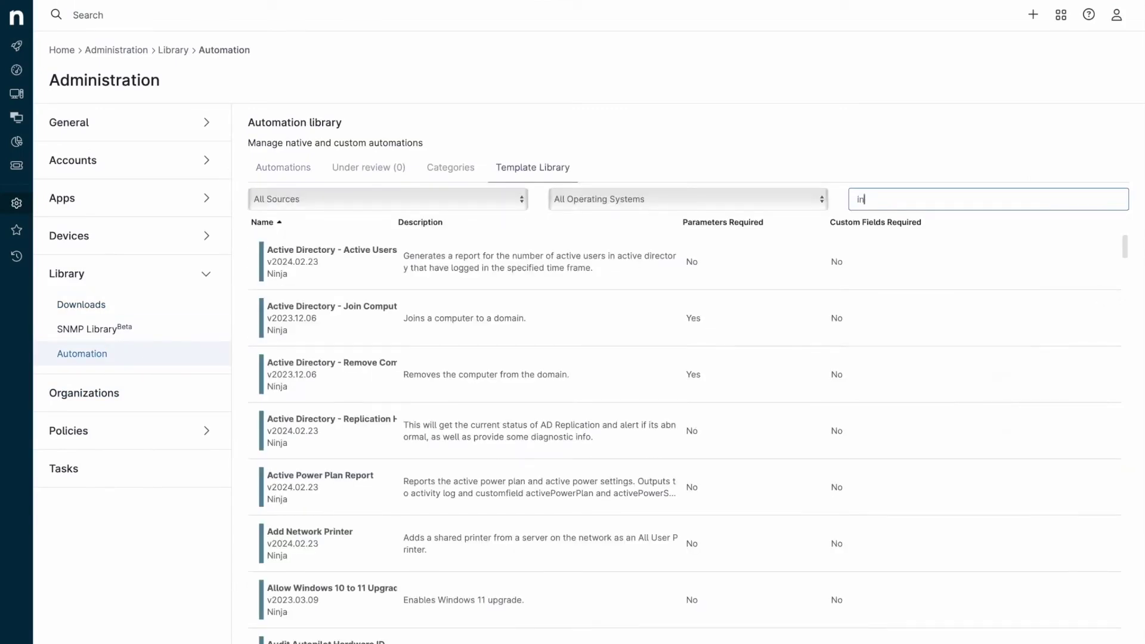
pyautogui.write('inacti')
pyautogui.click(1095, 312)
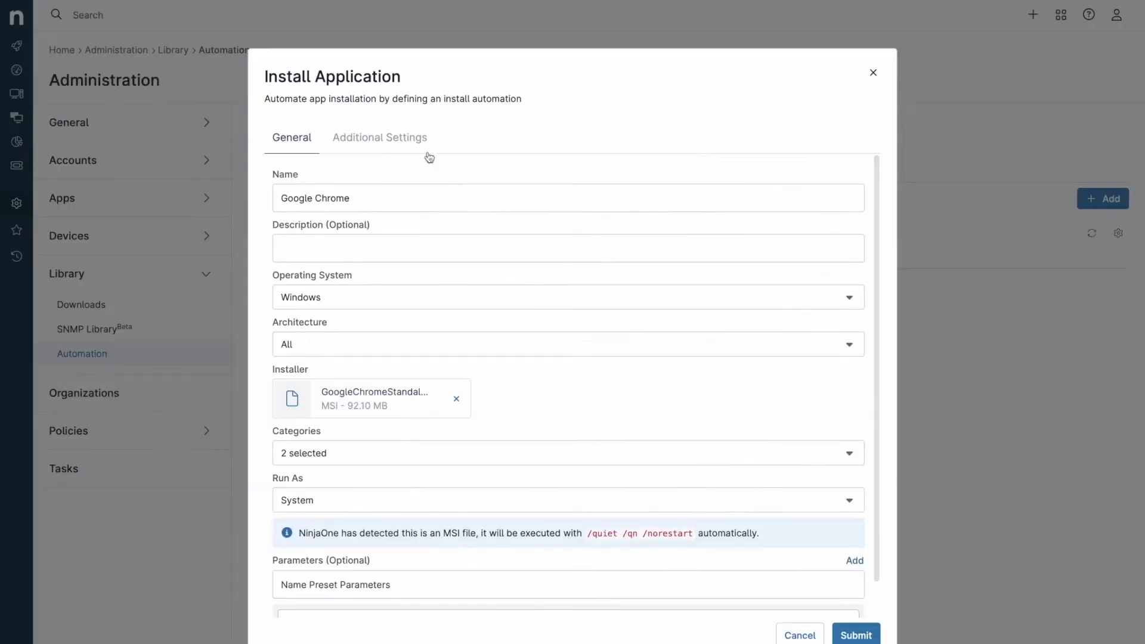
pyautogui.click(394, 138)
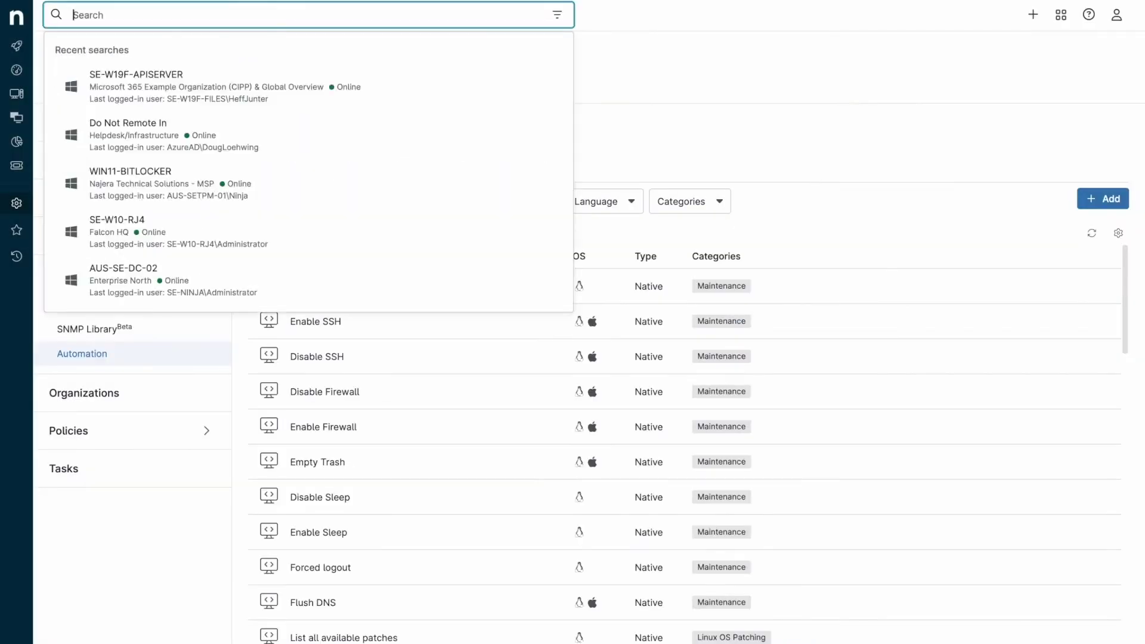
pyautogui.write('dc-01')
# - Open device AUS-SE-DC-01's overview and read its notes
pyautogui.click(529, 124)
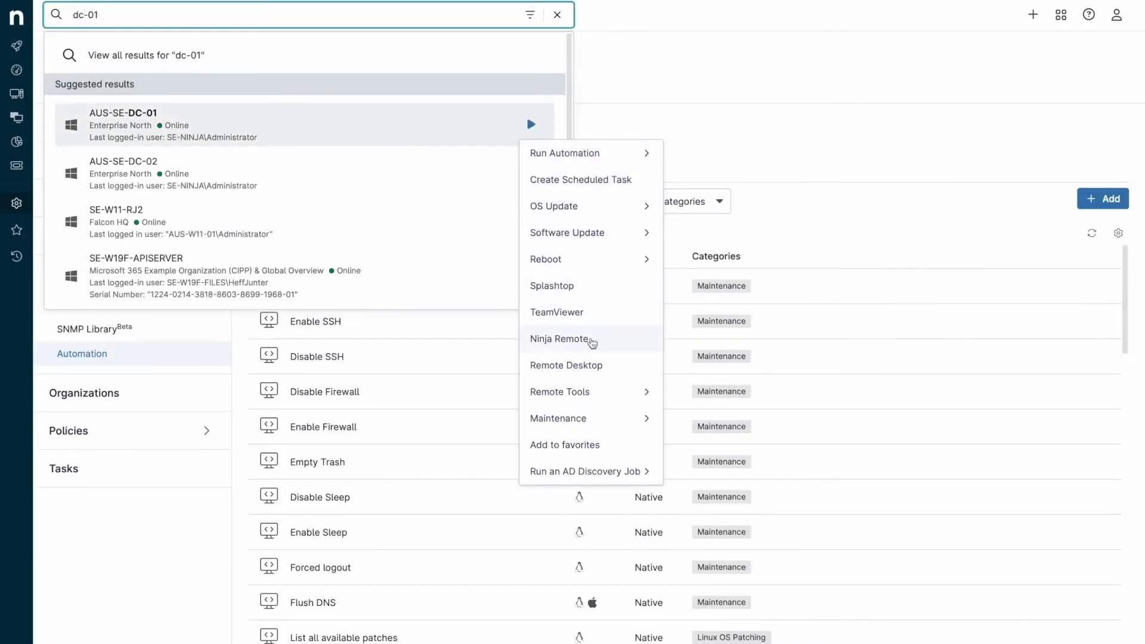
pyautogui.click(304, 124)
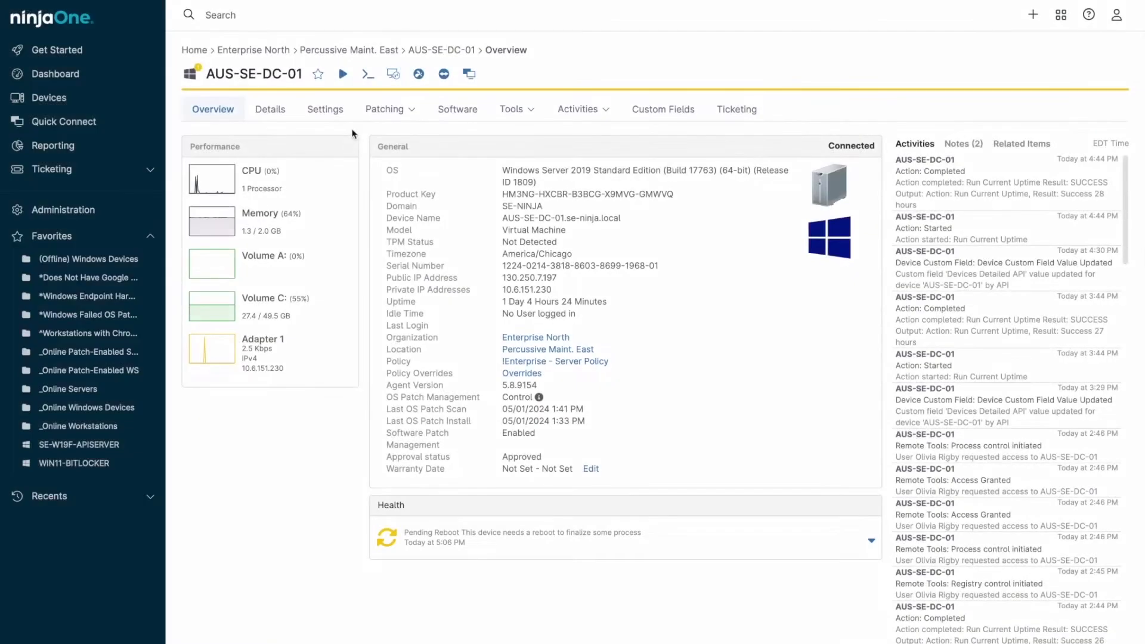
pyautogui.click(957, 144)
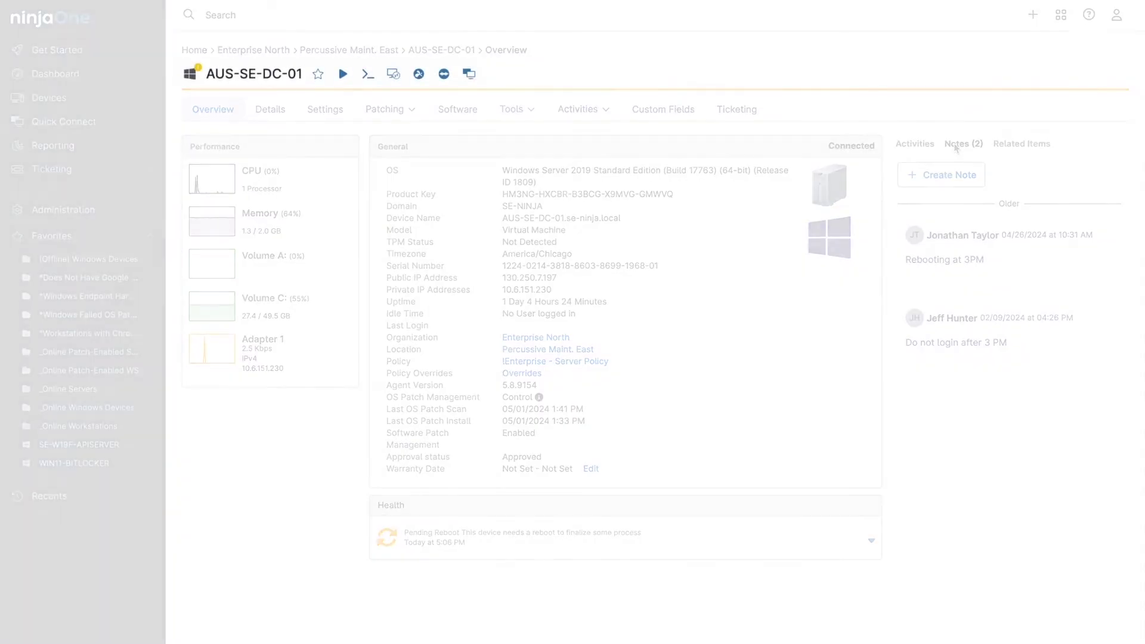
# - Run a dir listing in a remote PowerShell session on AUS-SE-DC-01
pyautogui.click(367, 73)
pyautogui.moveTo(391, 129)
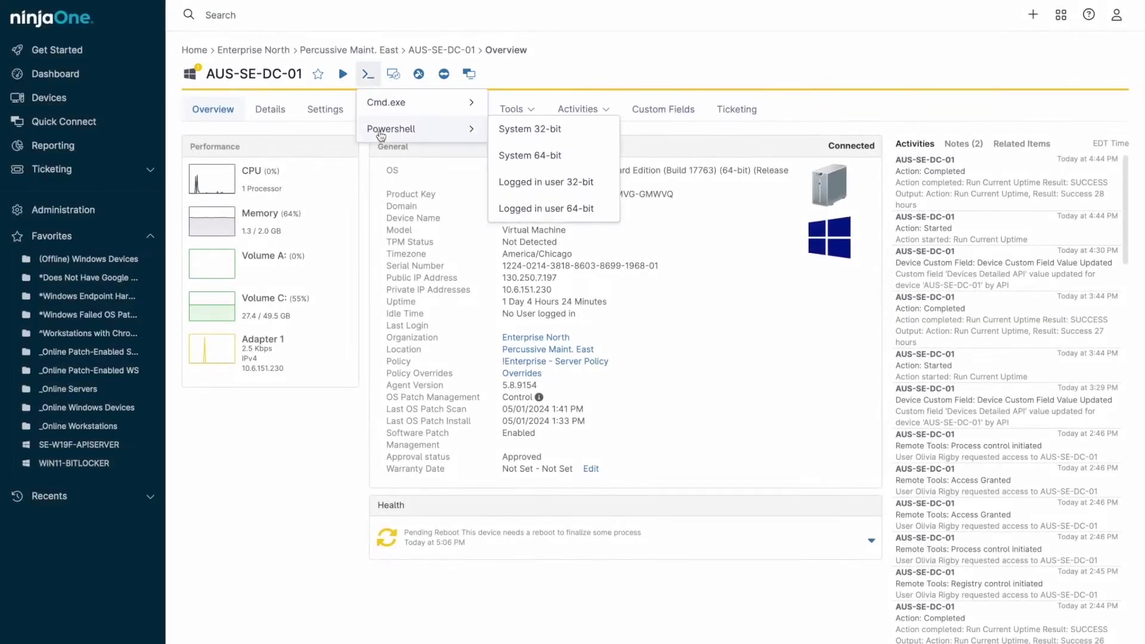
pyautogui.click(531, 154)
pyautogui.write('dir')
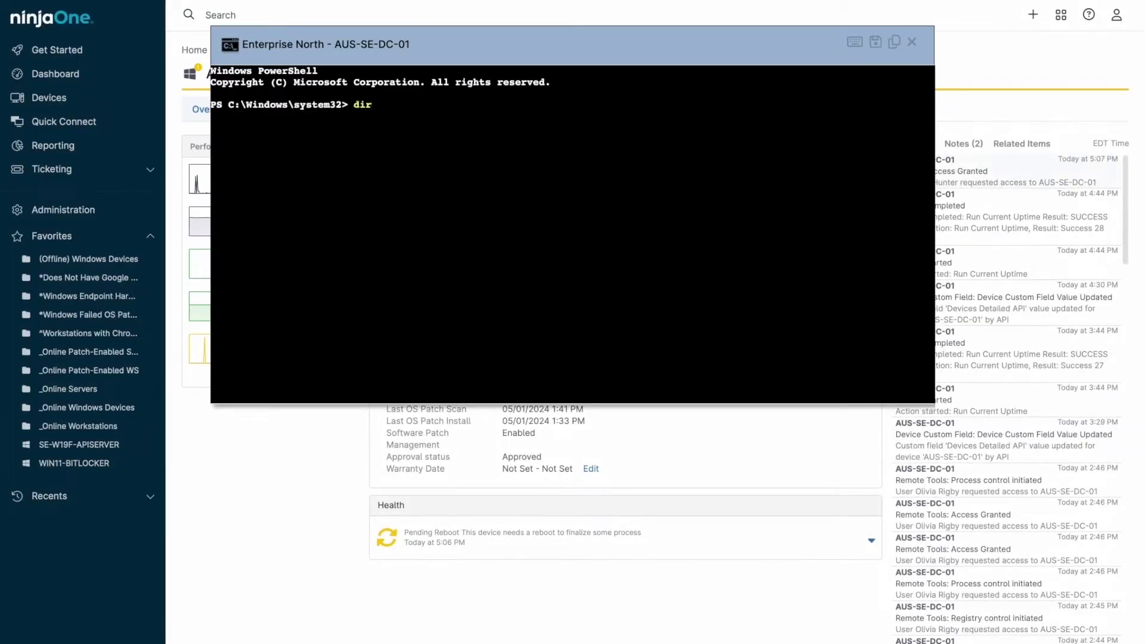
pyautogui.press('Return')
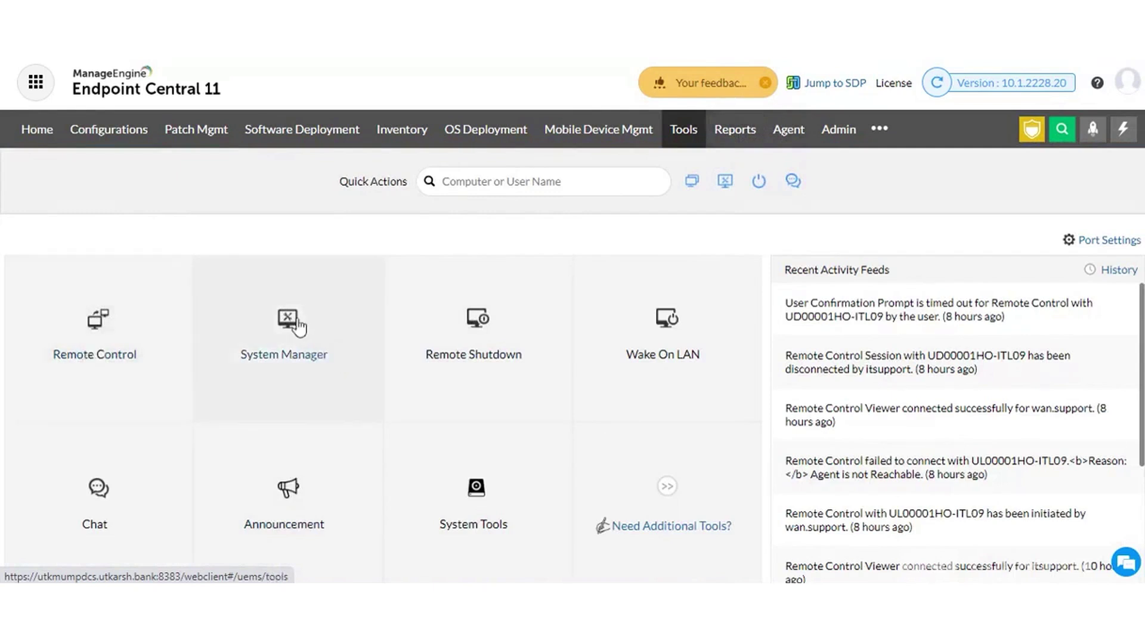
# - Visit System Manager, Remote Shutdown, Wake on LAN, Chat, Announcement and System Tools, ending on Agent summary
pyautogui.click(292, 413)
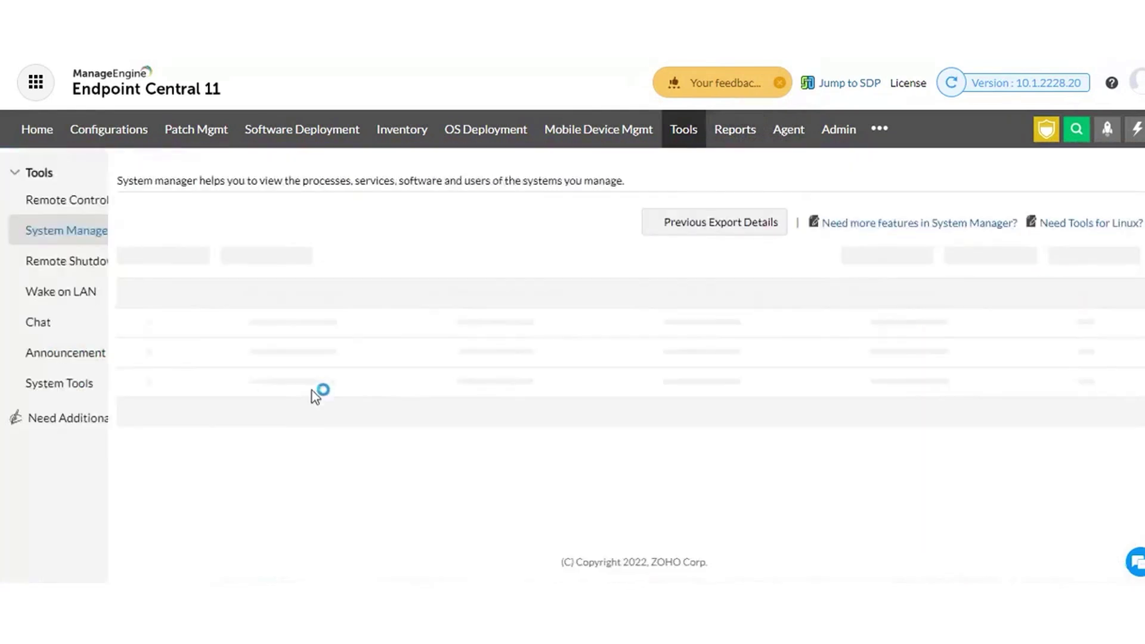
pyautogui.scroll(-2, 760, 385)
pyautogui.scroll(2, 760, 384)
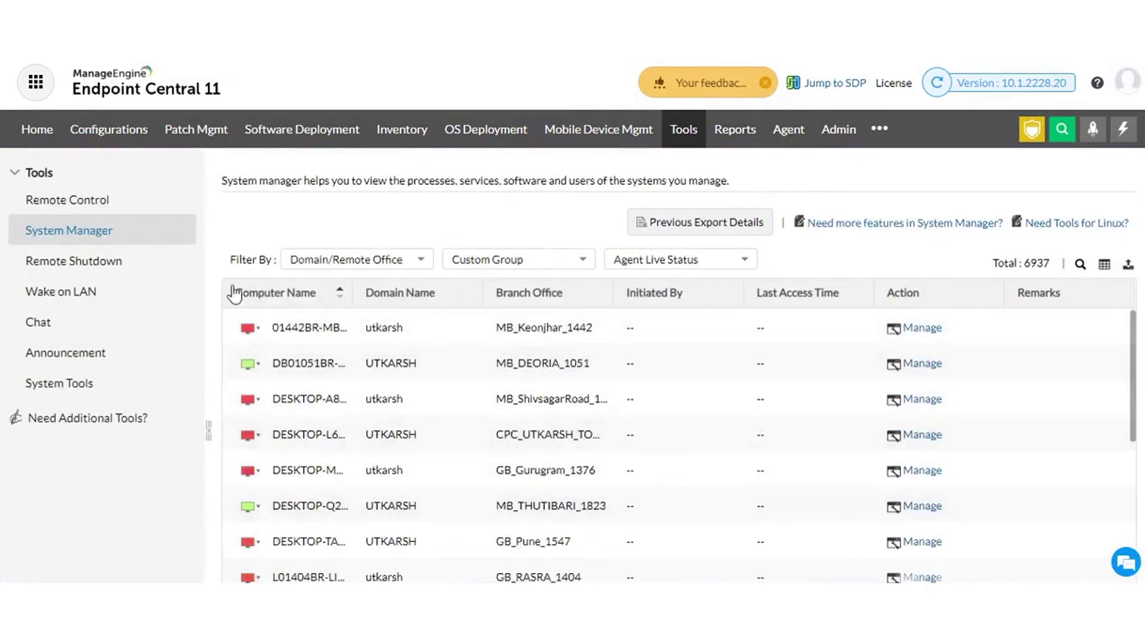
pyautogui.click(62, 262)
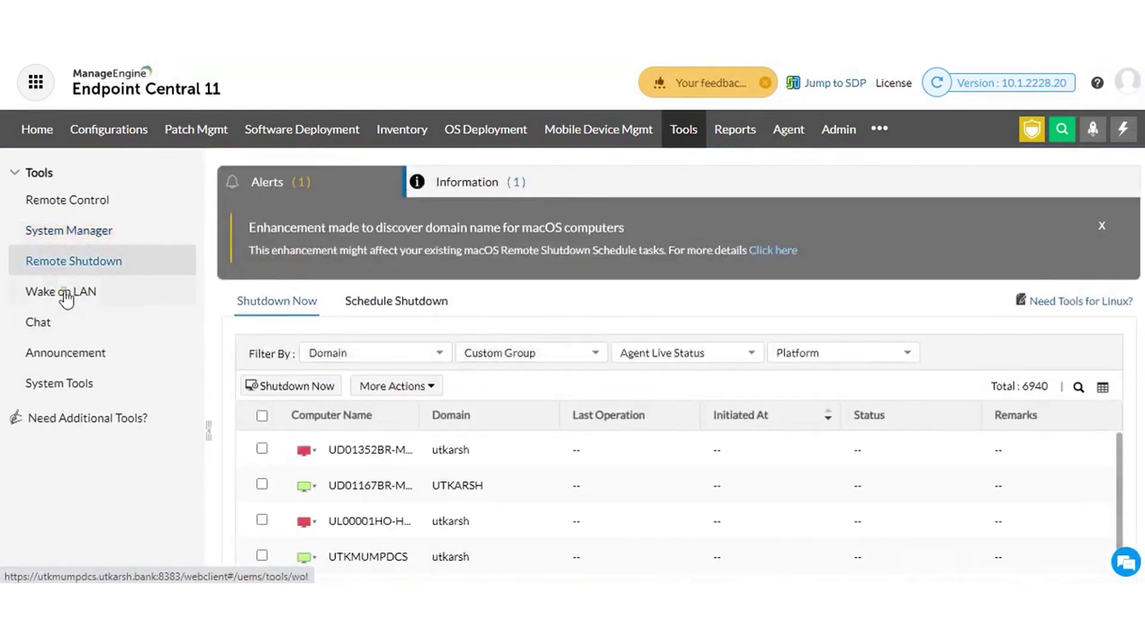
pyautogui.click(61, 293)
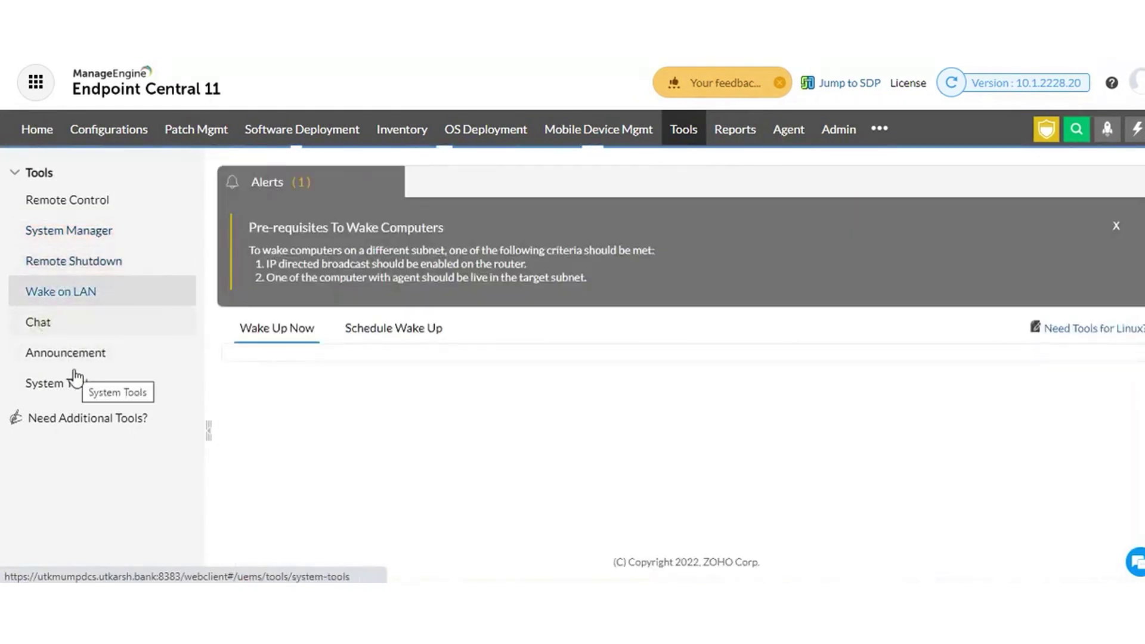
pyautogui.click(37, 322)
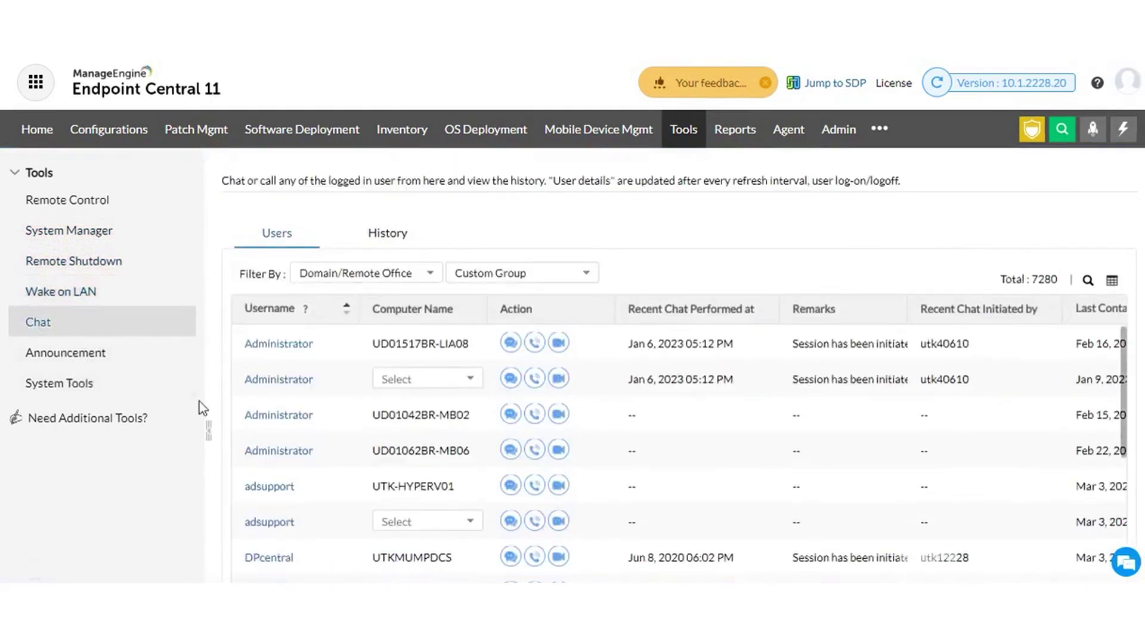
pyautogui.click(66, 353)
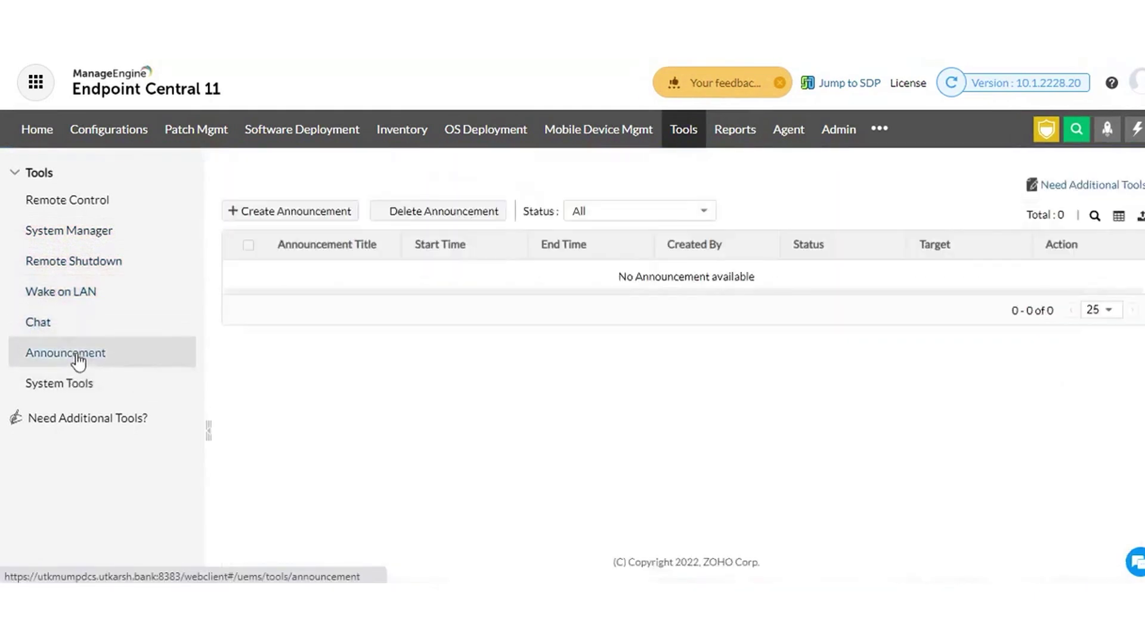
pyautogui.click(70, 387)
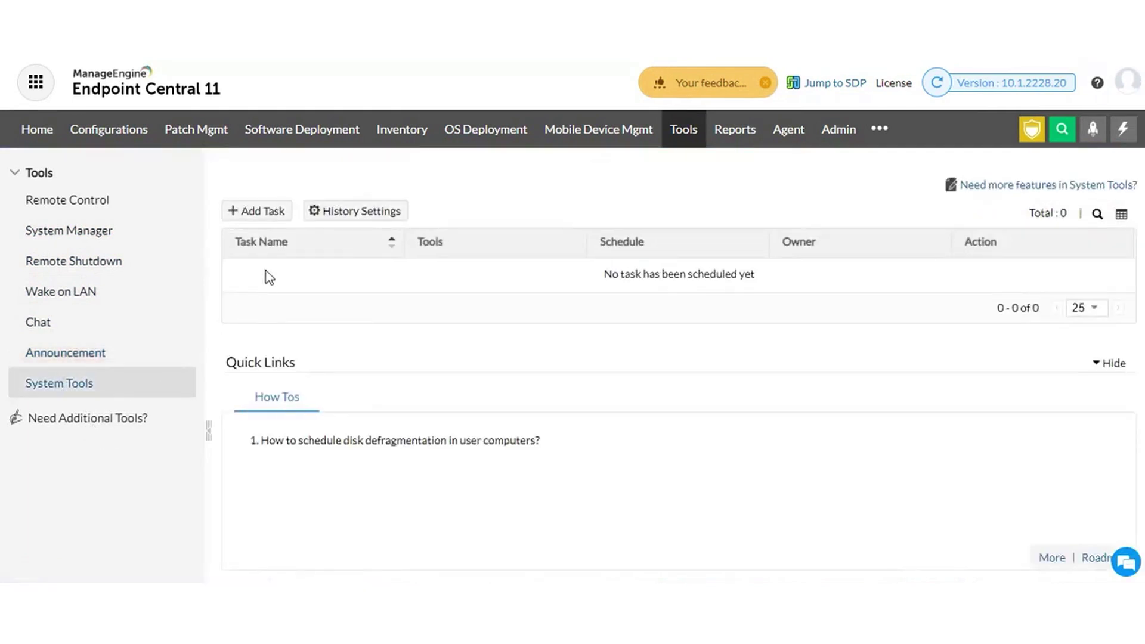
pyautogui.click(787, 129)
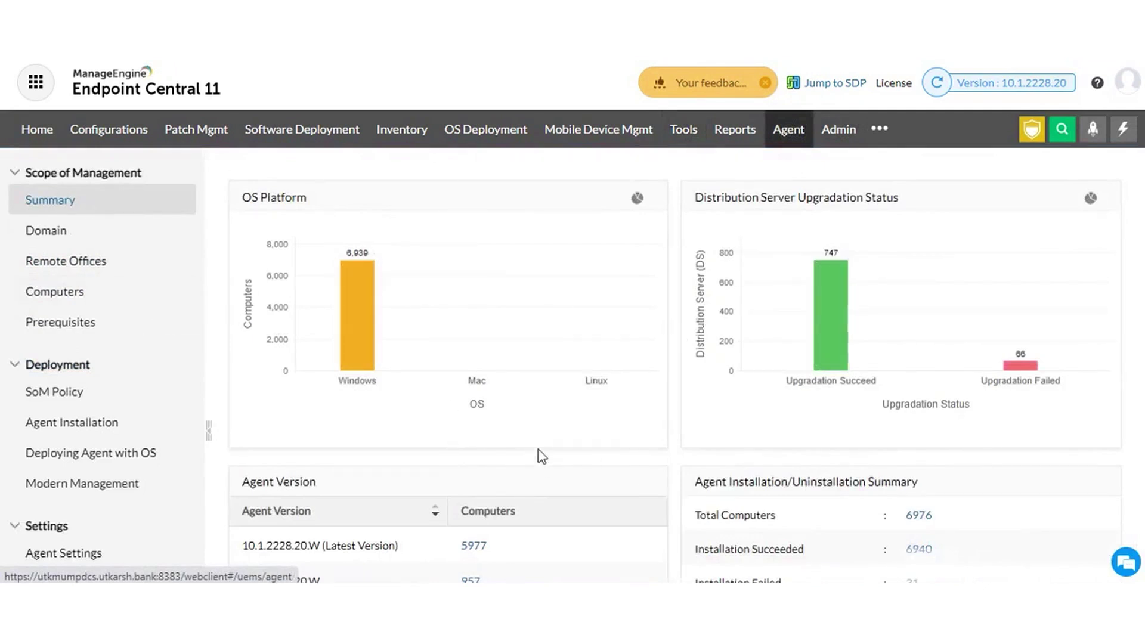
pyautogui.scroll(-3, 422, 324)
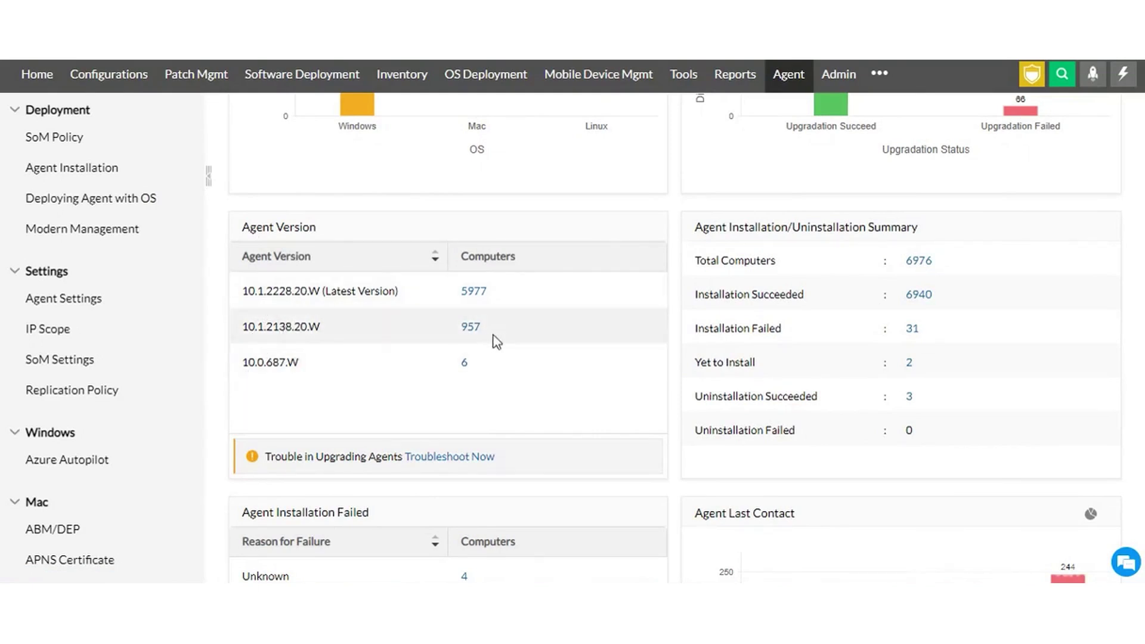
pyautogui.scroll(5, 1086, 335)
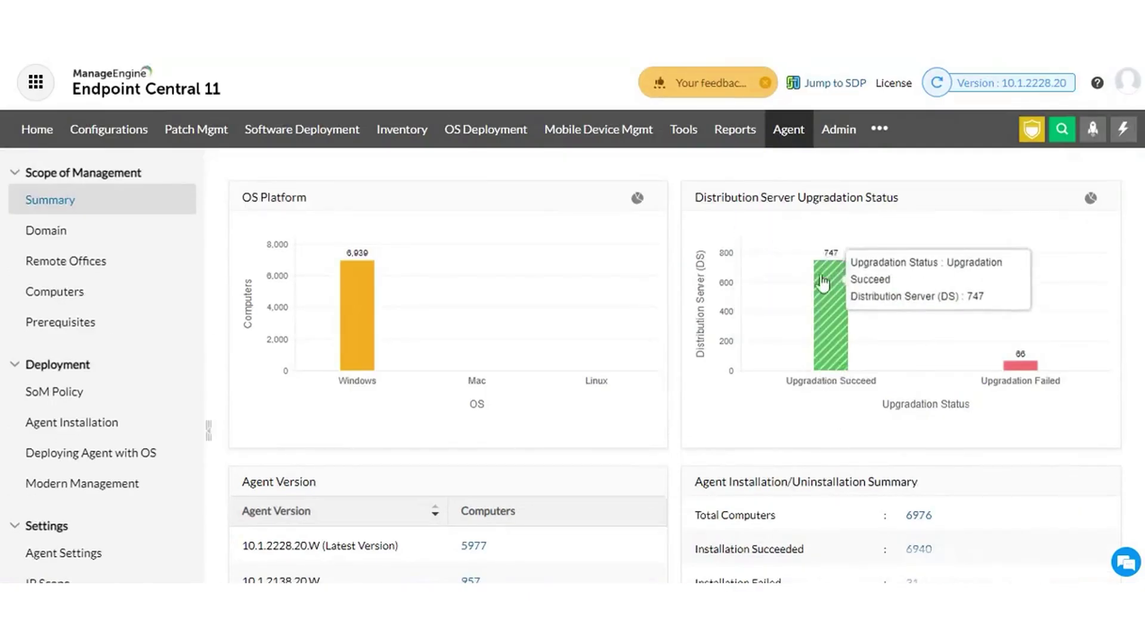
pyautogui.moveTo(1020, 366)
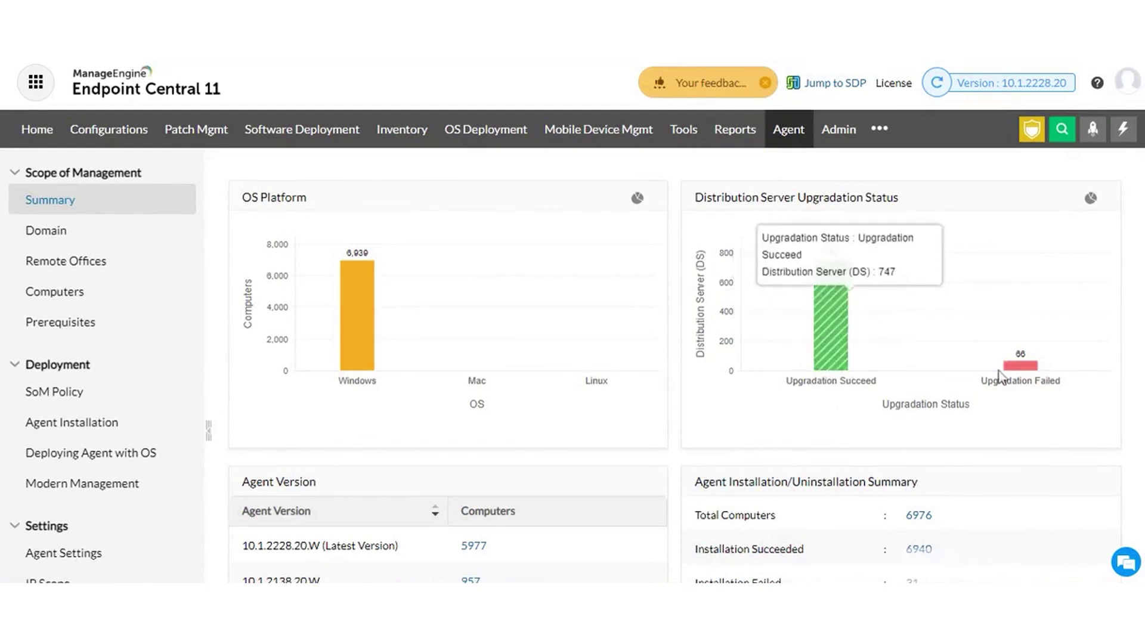
pyautogui.moveTo(1020, 110)
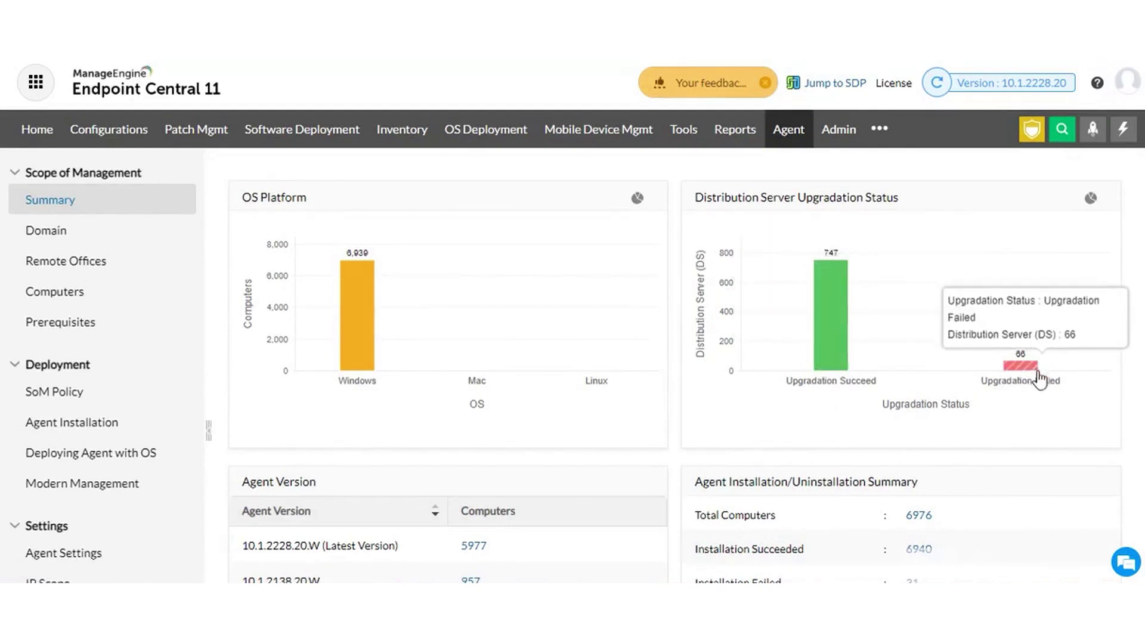
pyautogui.scroll(-5, 407, 322)
pyautogui.scroll(-3, 534, 466)
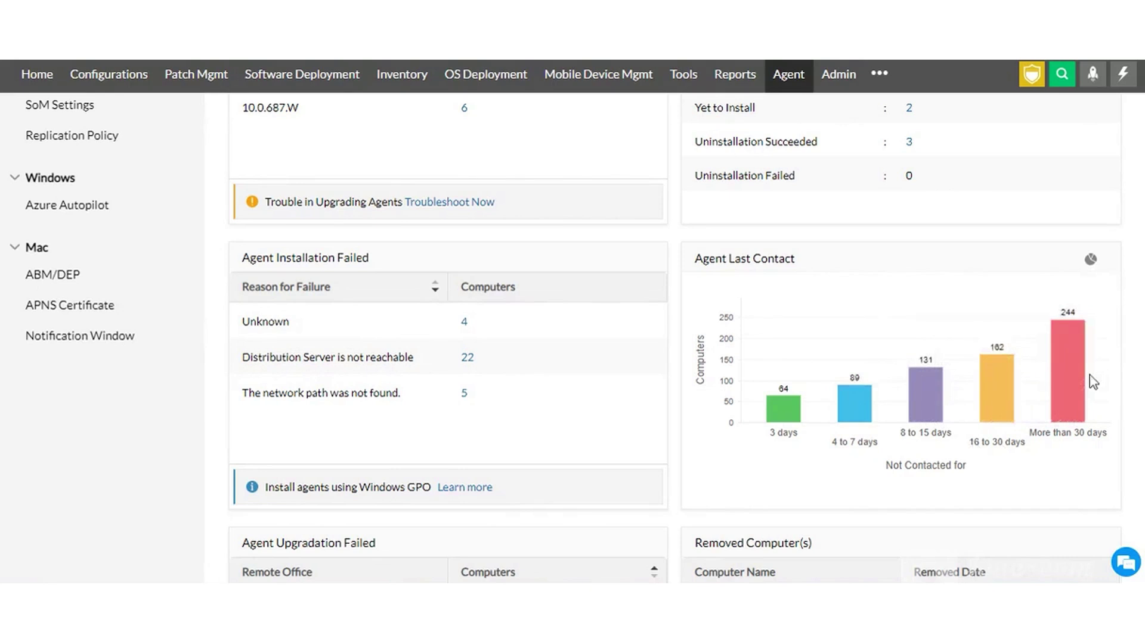
pyautogui.moveTo(1068, 370)
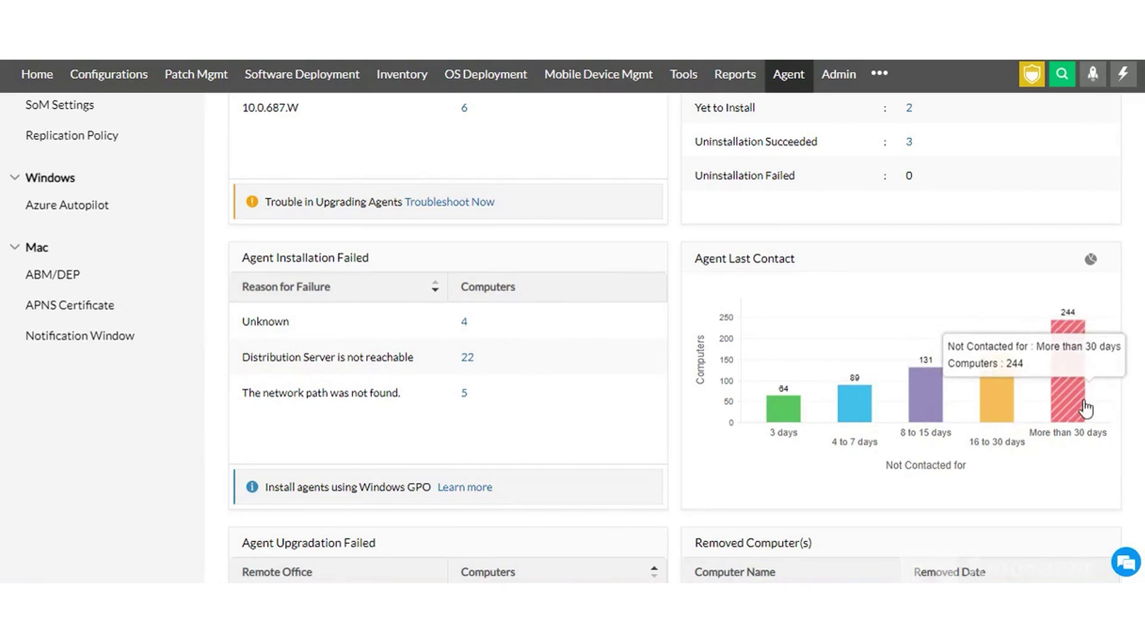
pyautogui.scroll(4, 486, 396)
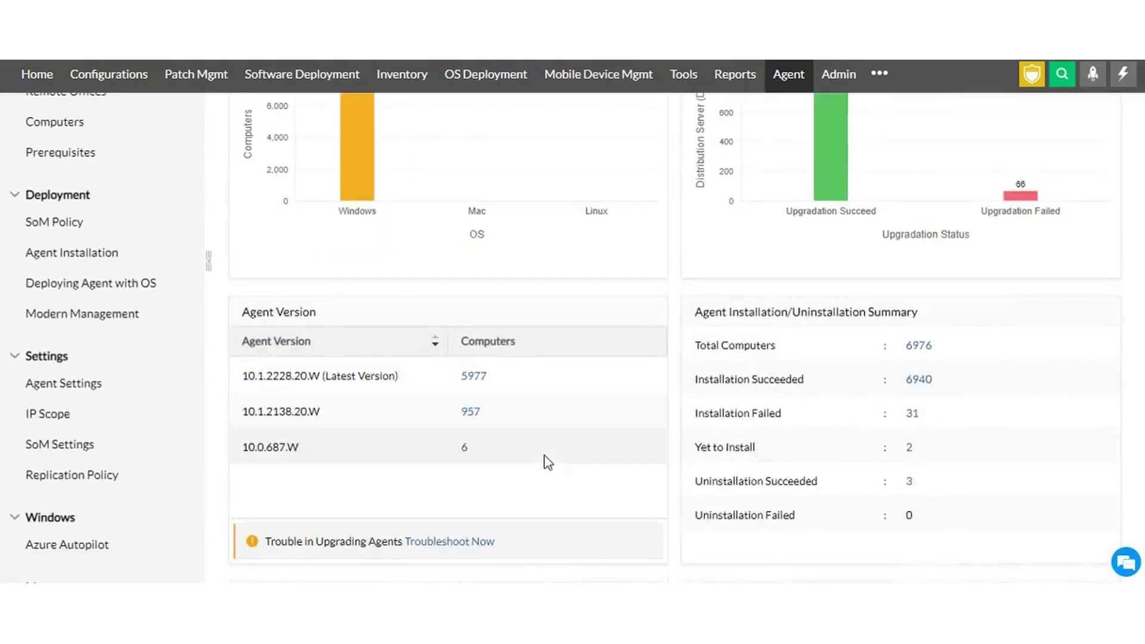
pyautogui.scroll(4, 546, 461)
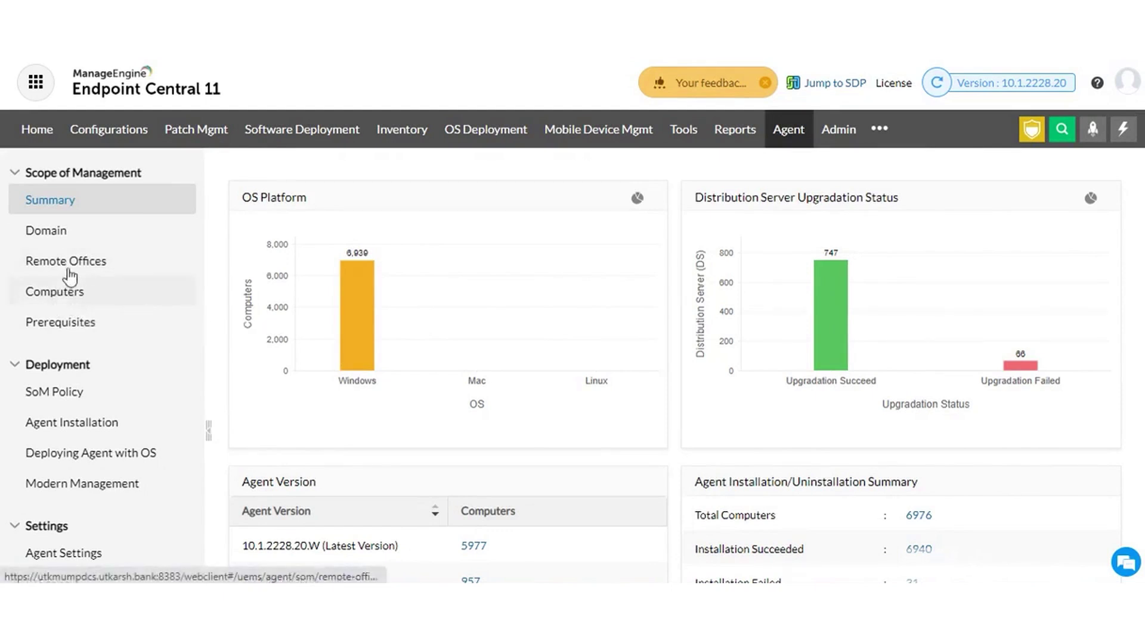
# - Browse remote offices and computers with name/IP filters, then view agent summary and installation methods
pyautogui.click(71, 262)
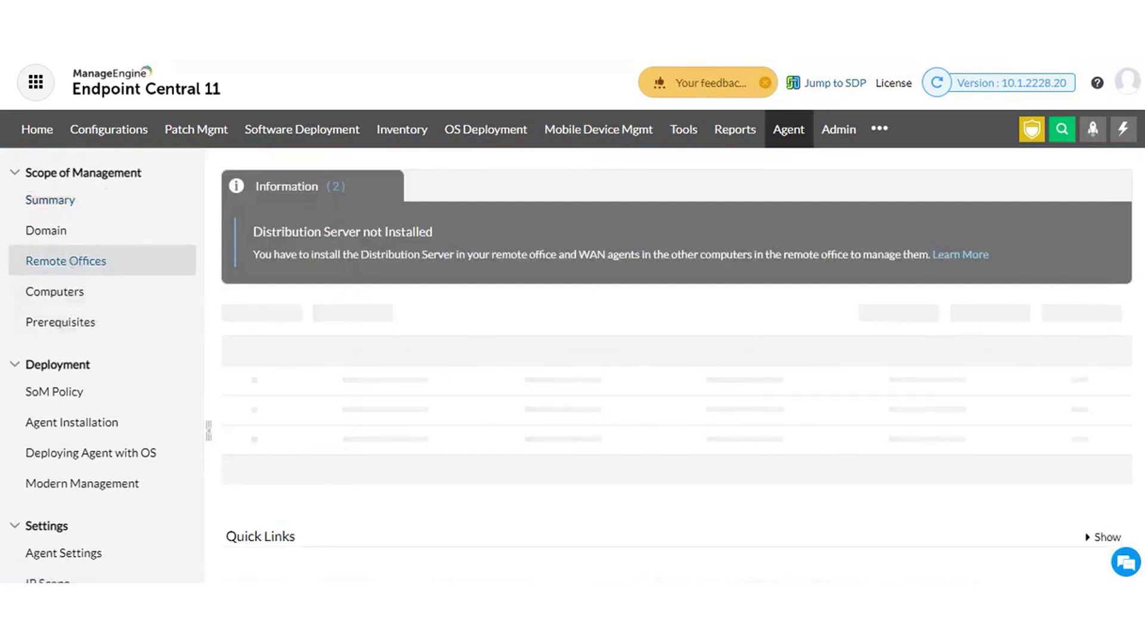
pyautogui.click(1076, 320)
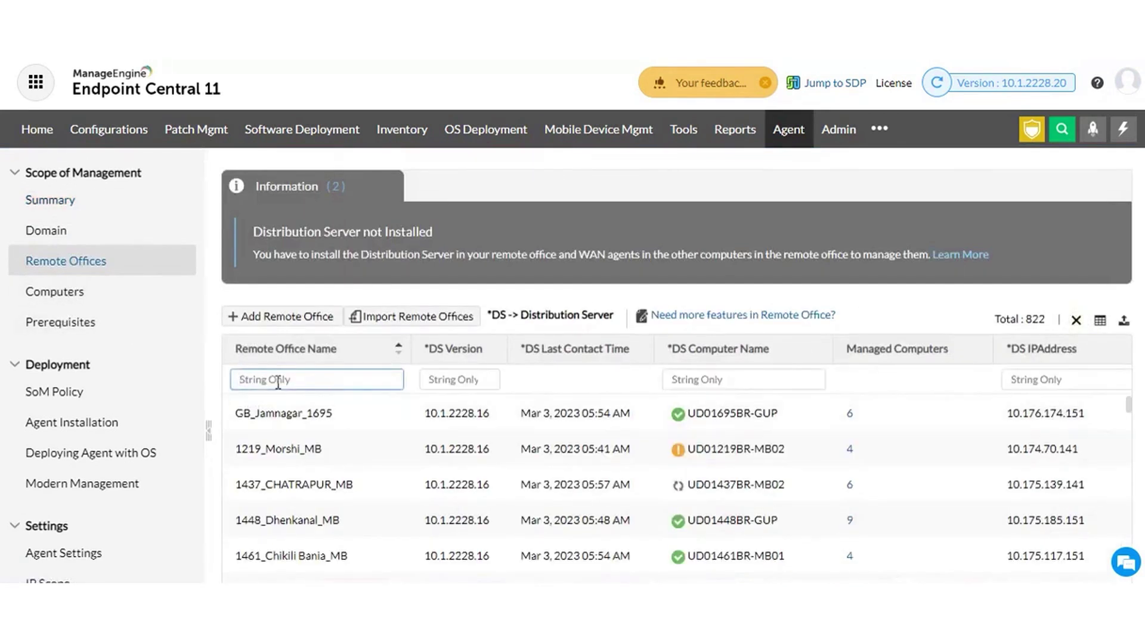
pyautogui.click(55, 293)
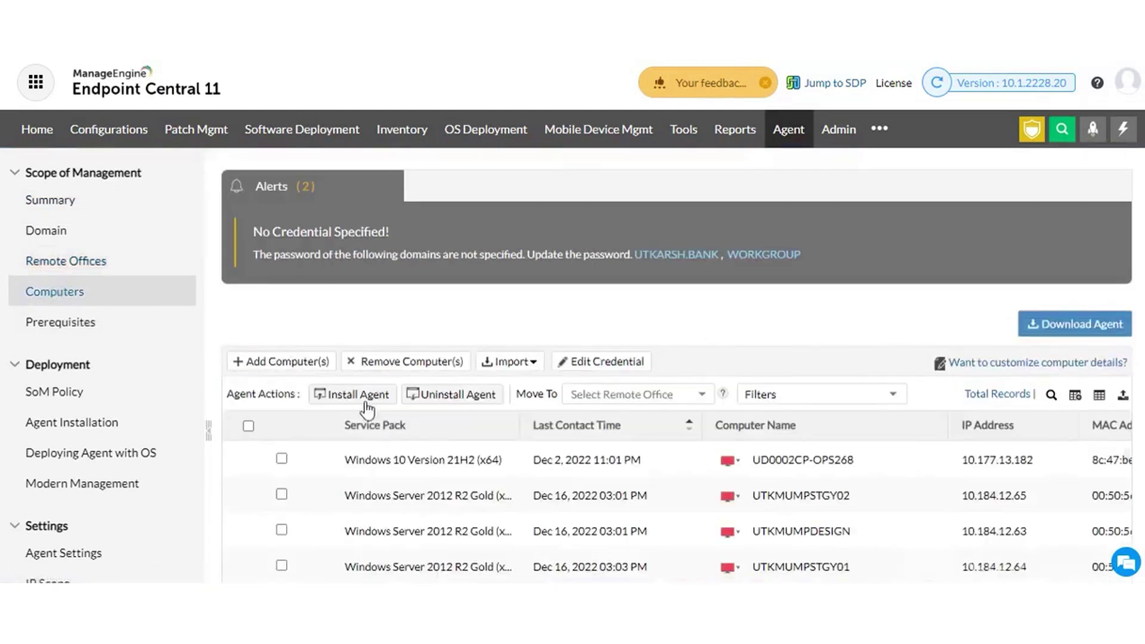
pyautogui.click(1051, 395)
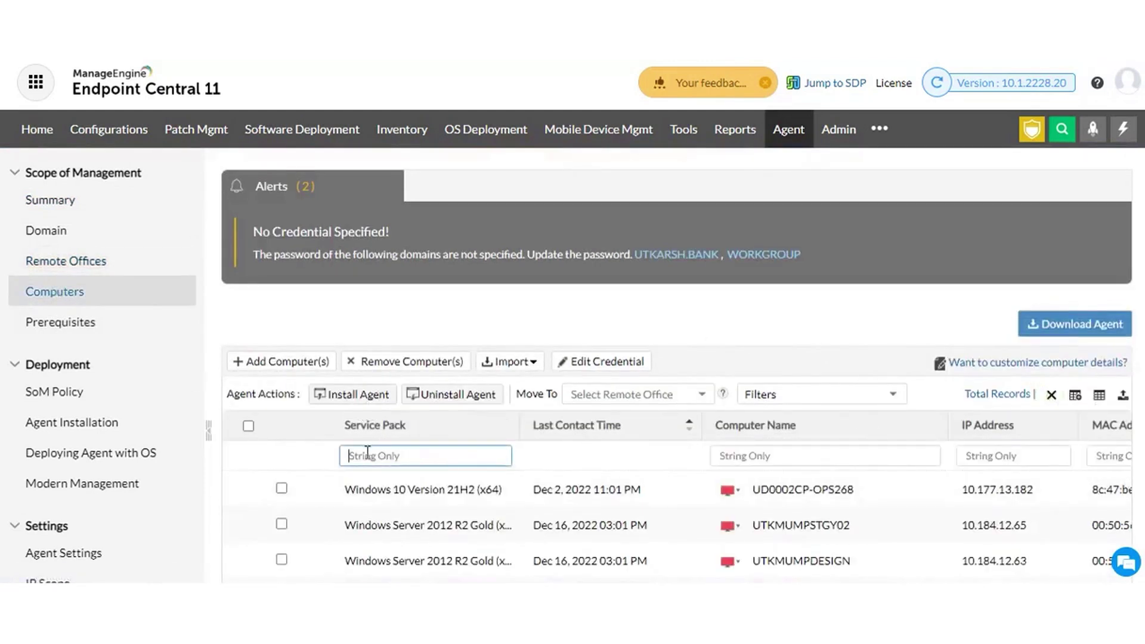
pyautogui.click(809, 456)
pyautogui.click(988, 455)
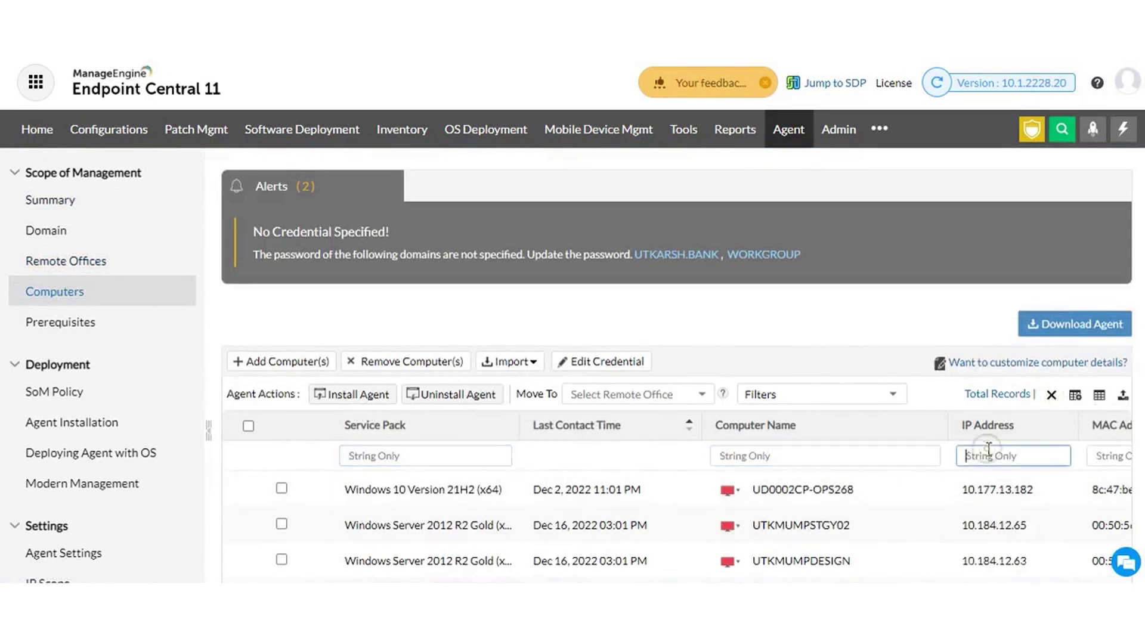
pyautogui.click(48, 200)
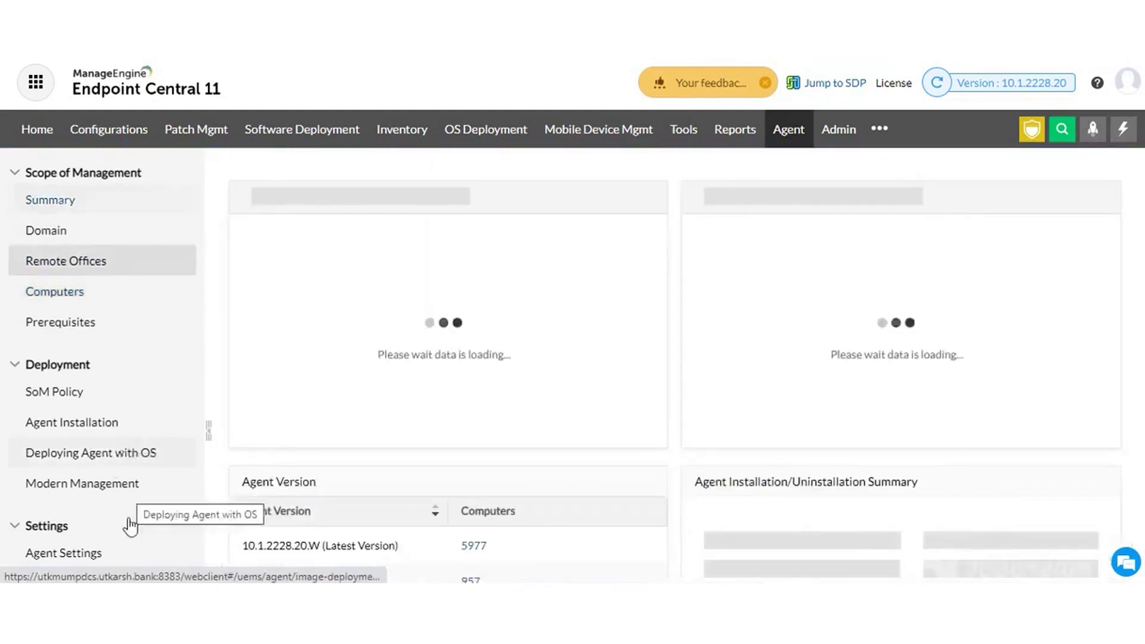
pyautogui.click(72, 422)
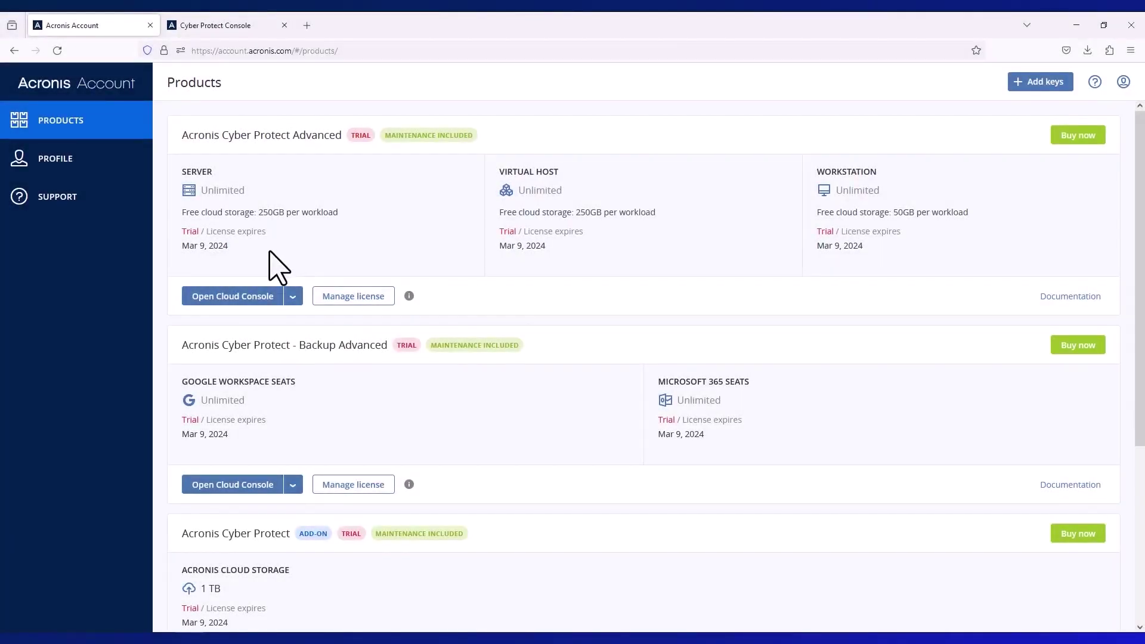
# - Check the on-premise deployment option, dismiss it, and switch to the Cyber Protect Console
pyautogui.click(293, 297)
pyautogui.moveTo(340, 331)
pyautogui.mouseDown()
pyautogui.moveTo(401, 330)
pyautogui.moveTo(416, 367)
pyautogui.moveTo(367, 381)
pyautogui.mouseUp()
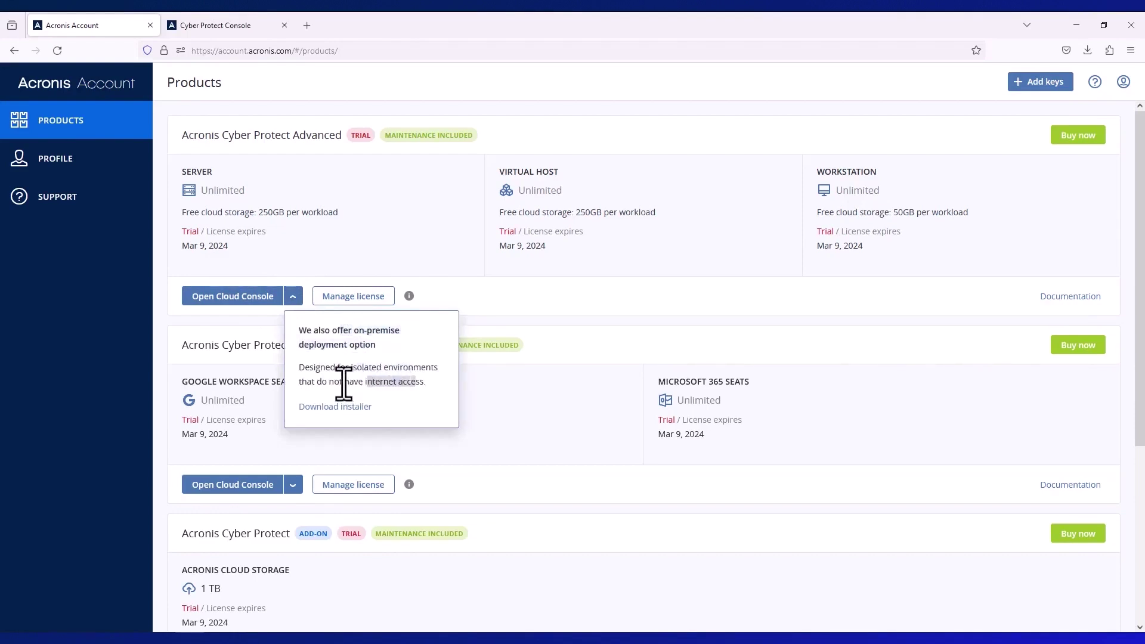
pyautogui.click(494, 315)
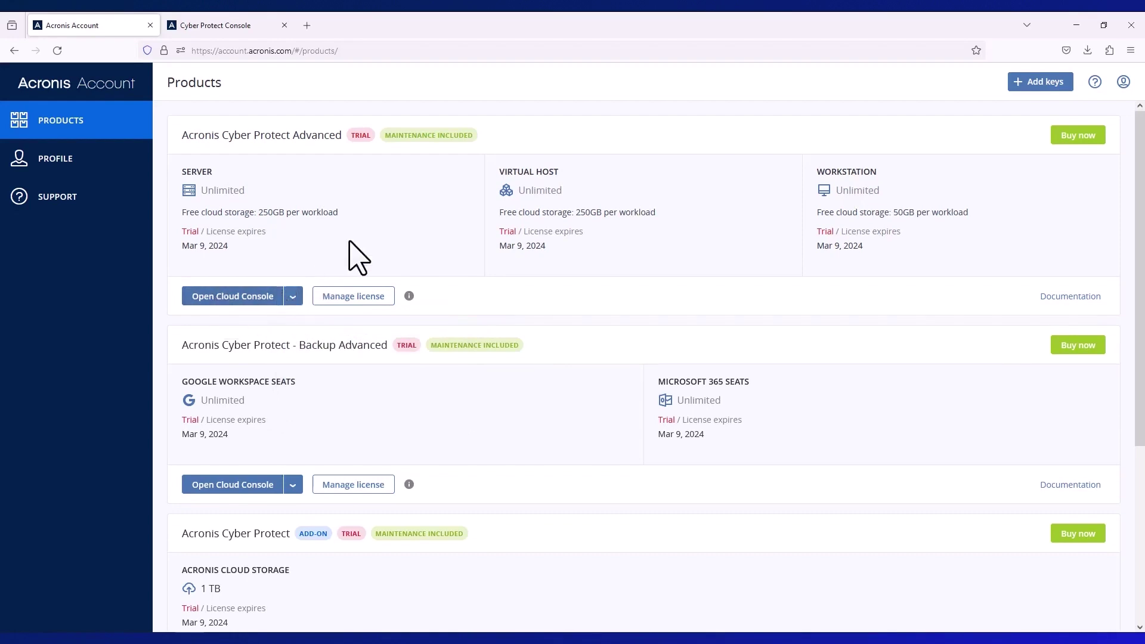
pyautogui.click(235, 25)
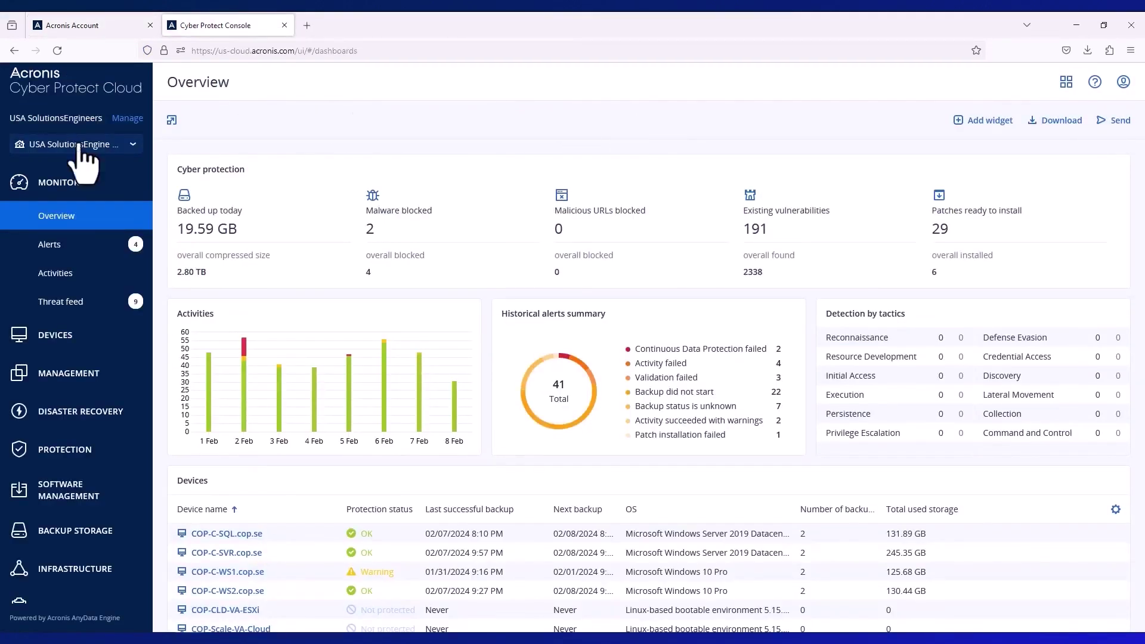
# - Open All devices, browse the device types available to add, then close that panel
pyautogui.click(55, 335)
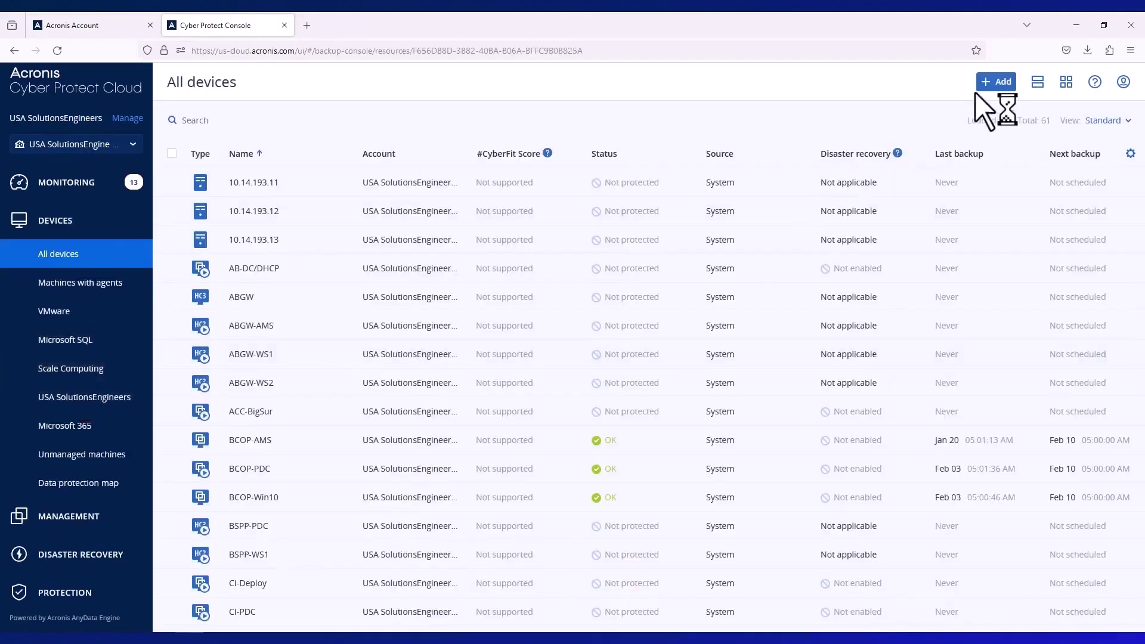
pyautogui.click(995, 82)
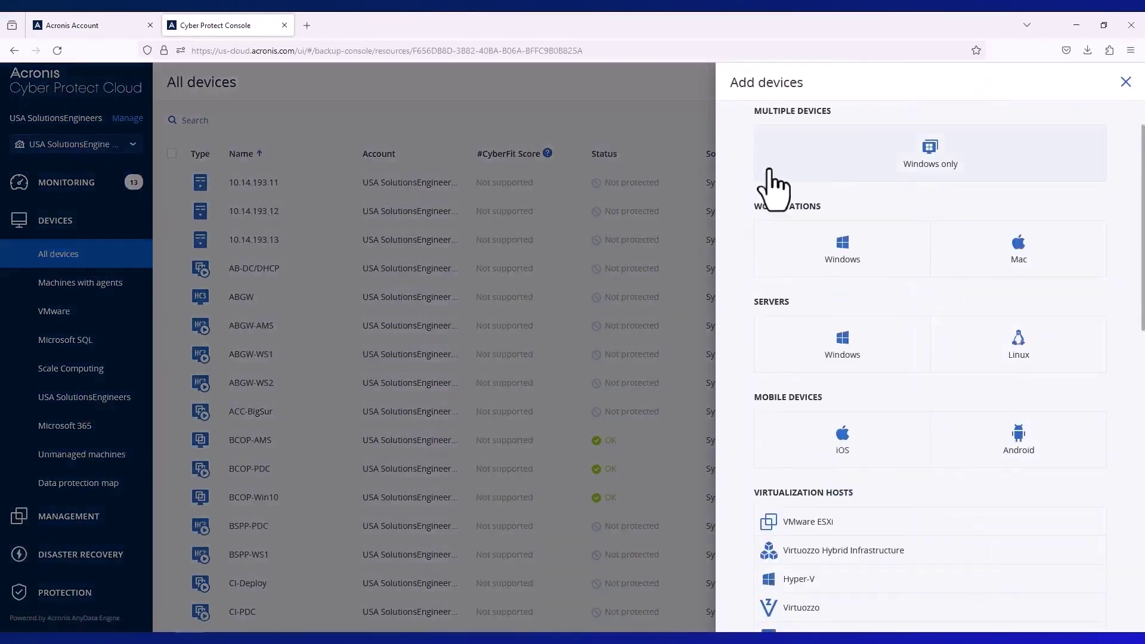
pyautogui.scroll(-1, 737, 266)
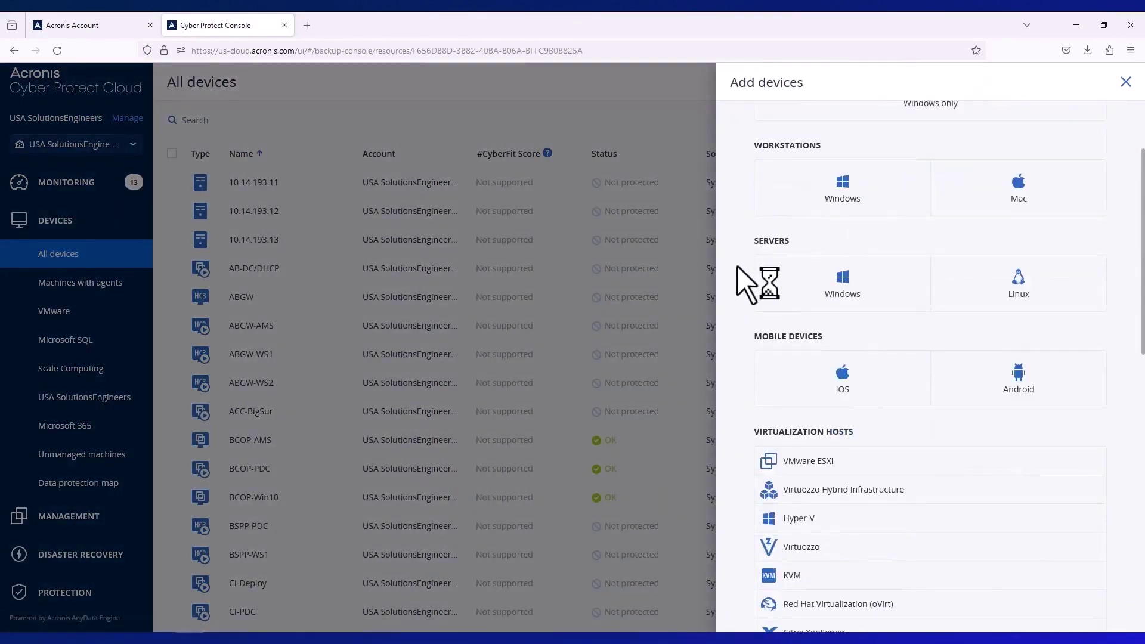
pyautogui.scroll(-1, 737, 265)
pyautogui.scroll(-1, 737, 266)
pyautogui.scroll(-1, 747, 313)
pyautogui.scroll(-1, 752, 362)
pyautogui.scroll(-3, 751, 362)
pyautogui.scroll(-2, 746, 343)
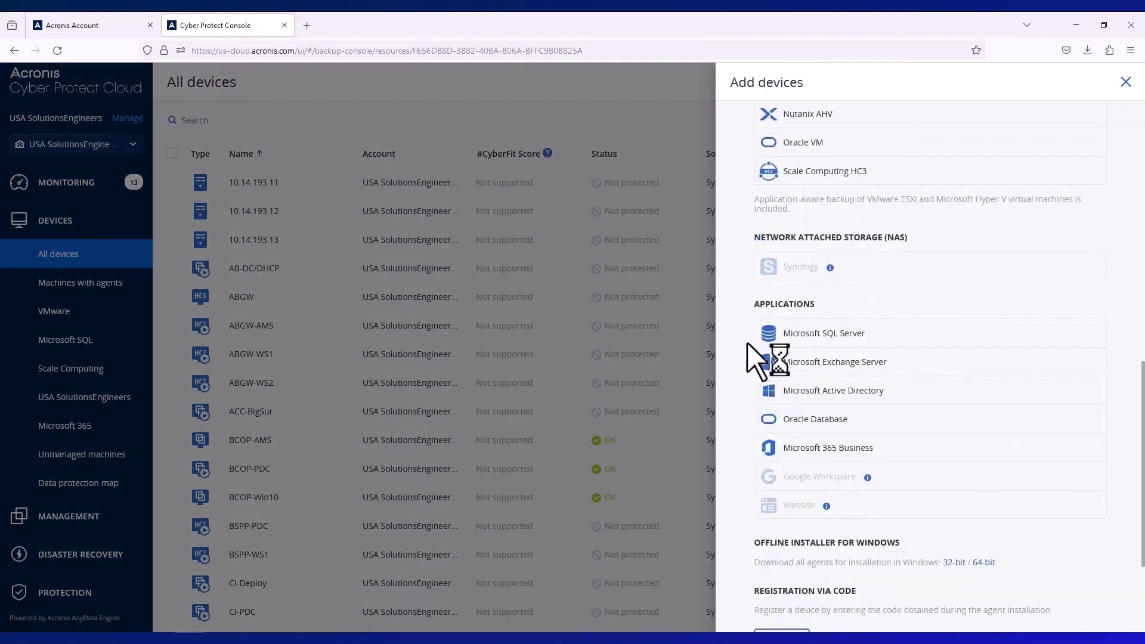
pyautogui.scroll(-1, 747, 343)
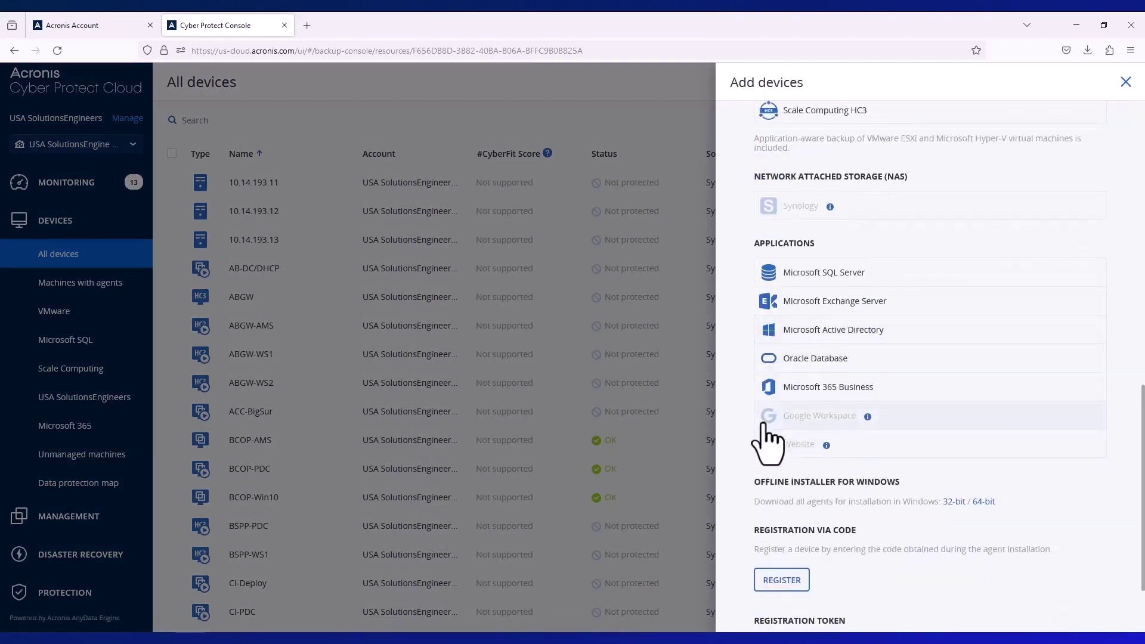
pyautogui.scroll(-2, 763, 421)
pyautogui.scroll(5, 770, 443)
pyautogui.scroll(5, 778, 403)
pyautogui.scroll(3, 806, 358)
pyautogui.click(1125, 83)
# - Start a new protection plan for COP-C-WS2.cop.se, showing only machines with agents
pyautogui.click(79, 283)
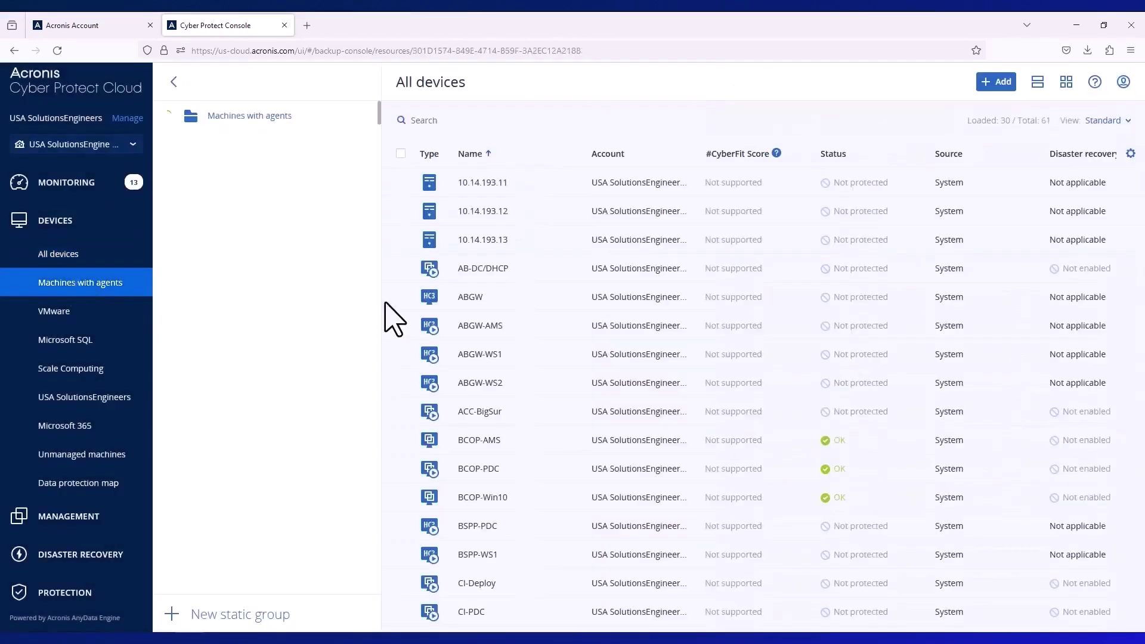
pyautogui.click(567, 268)
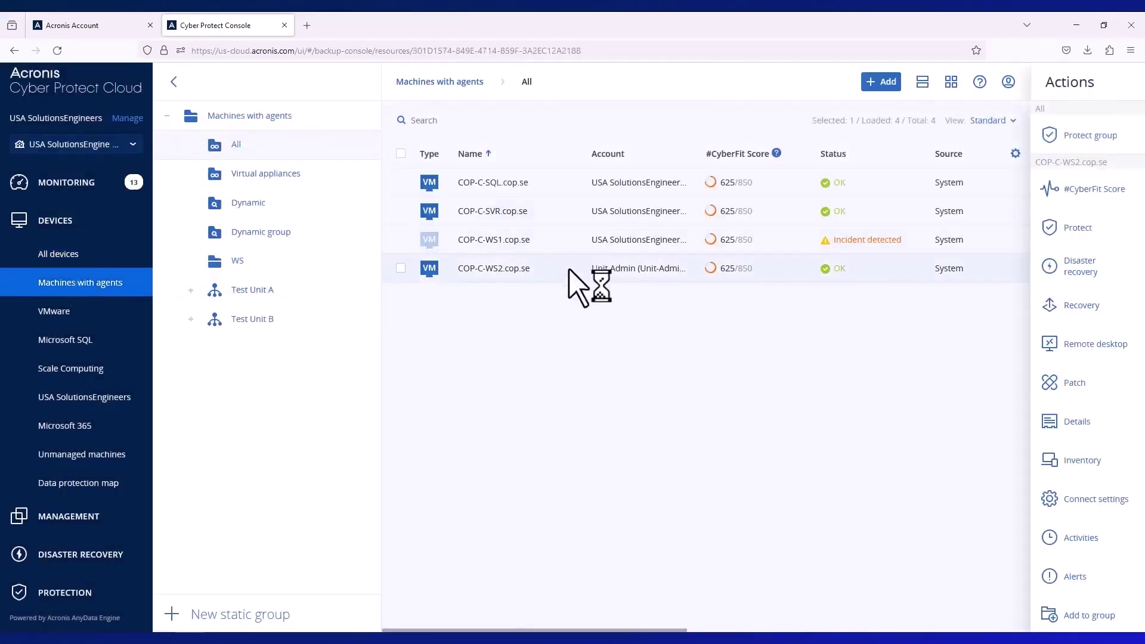
pyautogui.click(1073, 228)
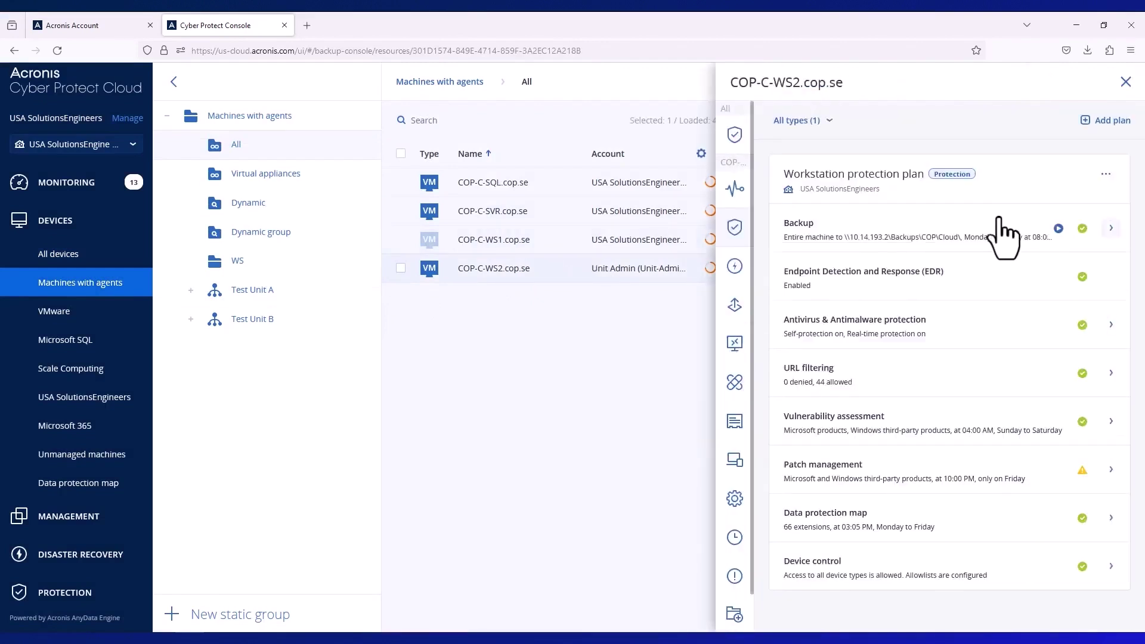
pyautogui.click(1112, 121)
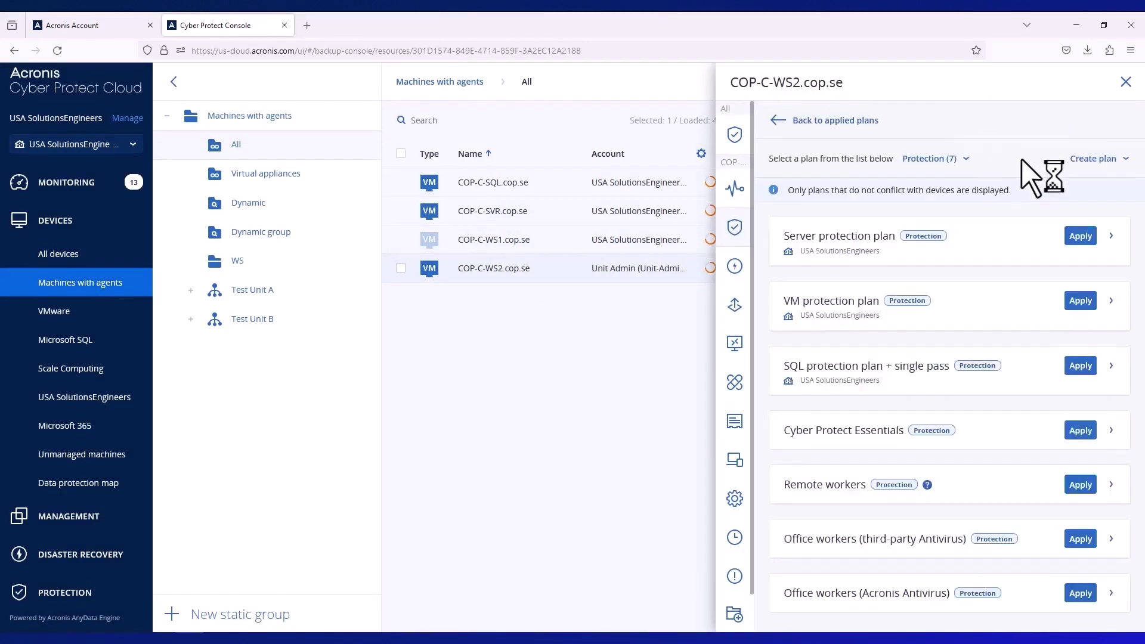
pyautogui.click(1093, 158)
pyautogui.click(1065, 188)
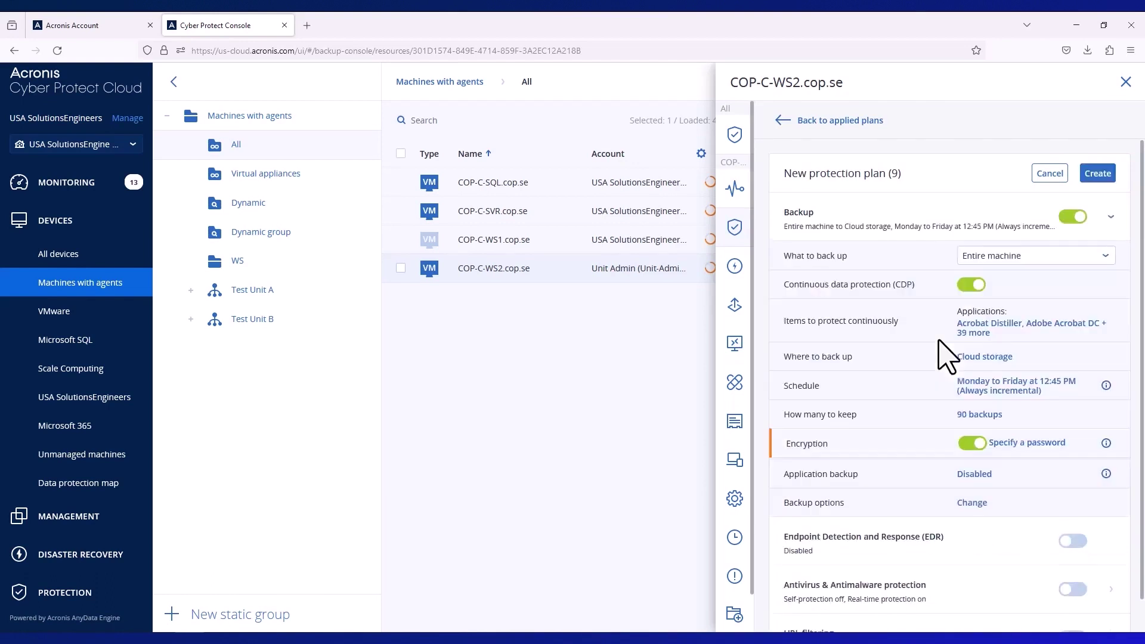
pyautogui.scroll(-1, 947, 350)
# - Review the plan's backup settings, including the continuous data protection items
pyautogui.click(1112, 150)
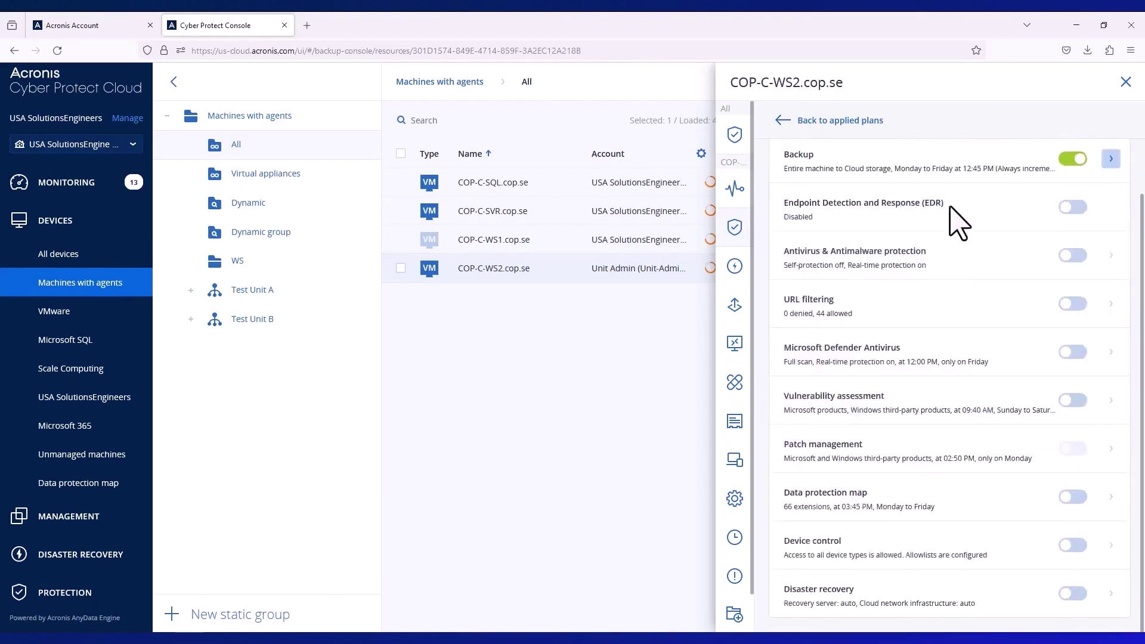
pyautogui.scroll(1, 966, 501)
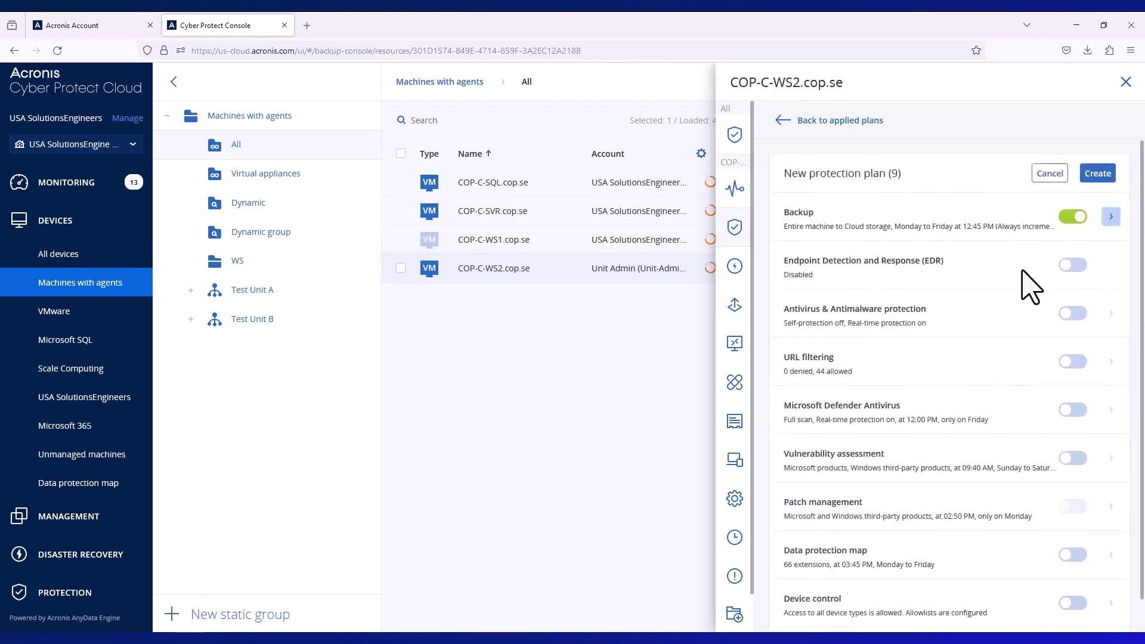
pyautogui.scroll(-1, 975, 448)
pyautogui.scroll(1, 975, 510)
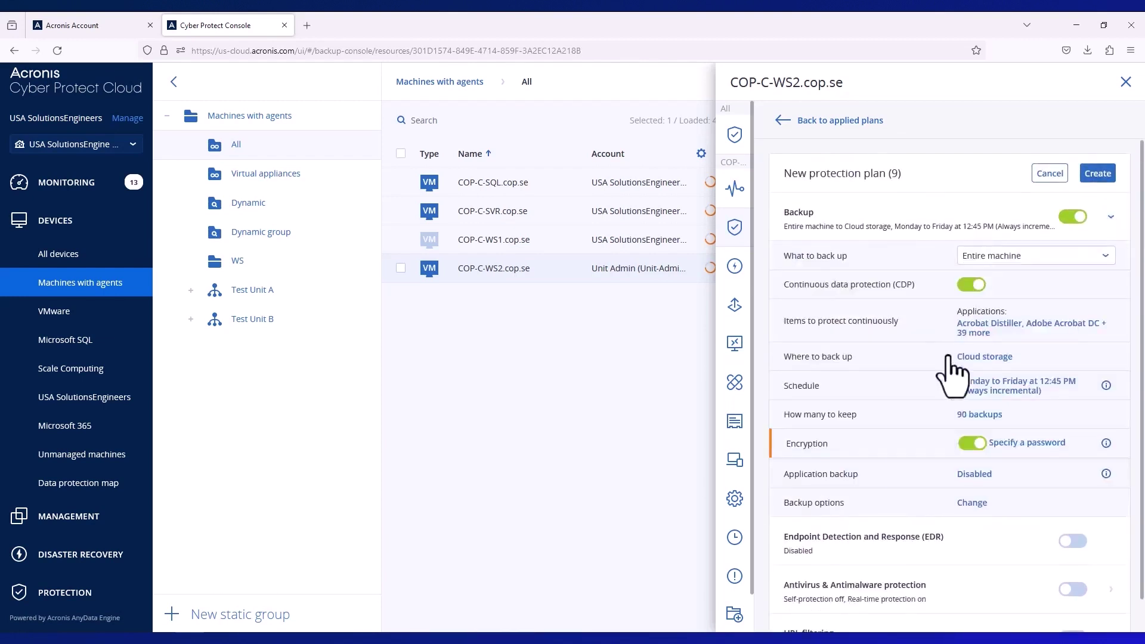
pyautogui.moveTo(794, 285); pyautogui.dragTo(914, 286)
pyautogui.click(982, 328)
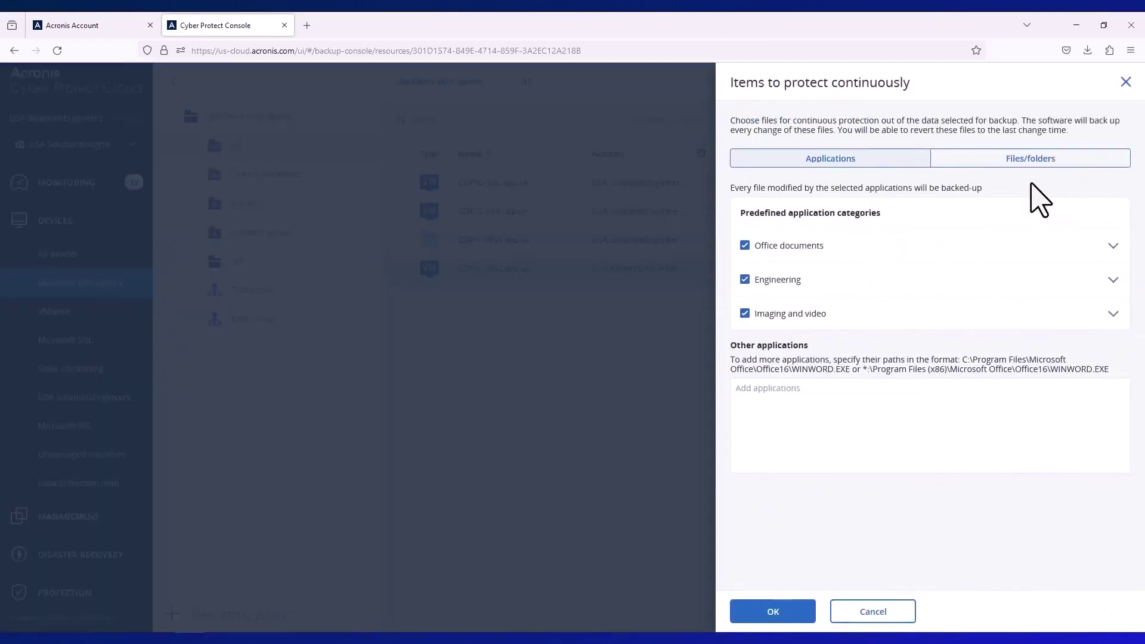
pyautogui.click(1031, 159)
pyautogui.click(1126, 82)
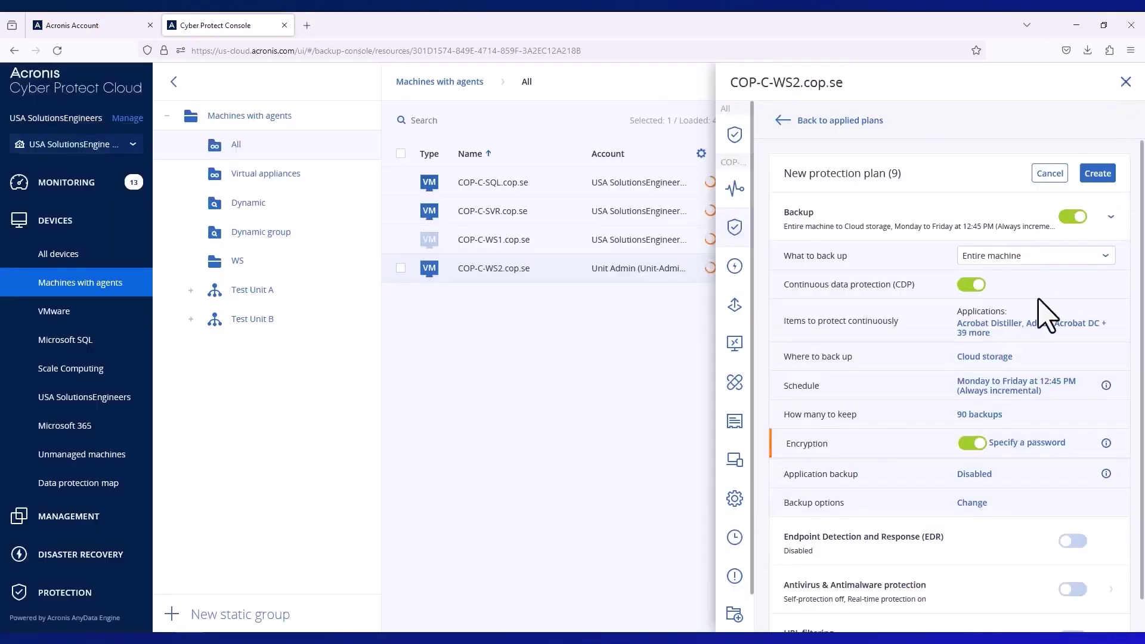
pyautogui.click(1110, 216)
pyautogui.scroll(-1, 954, 298)
# - Enable antivirus and antimalware, reviewing exploit prevention and Active Protection settings
pyautogui.click(1072, 255)
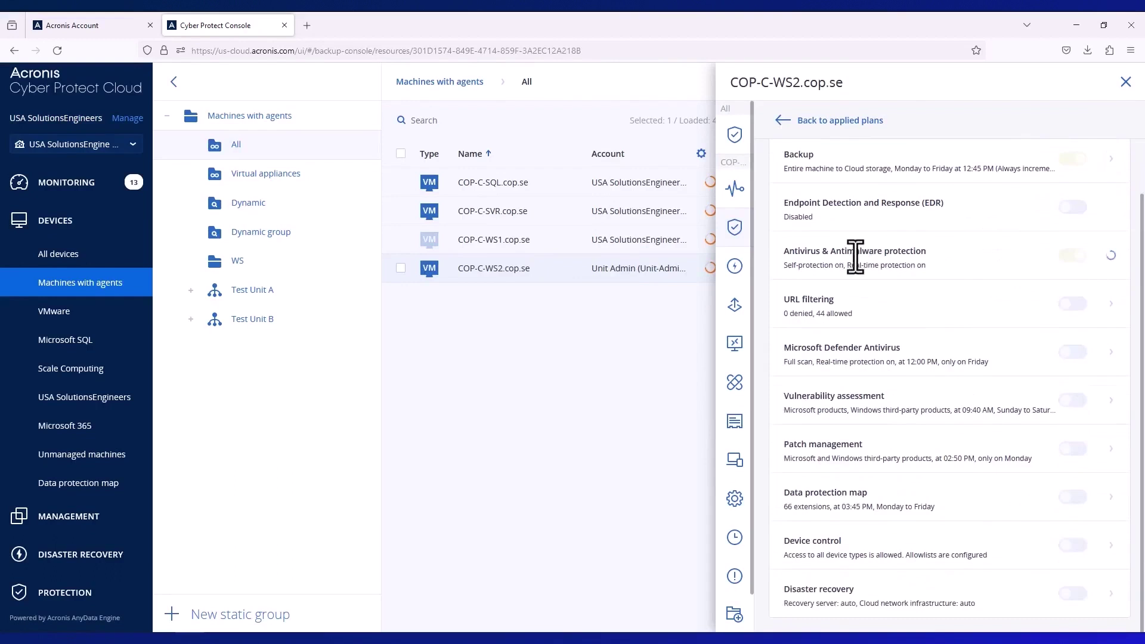
pyautogui.click(1111, 257)
pyautogui.scroll(-1, 931, 367)
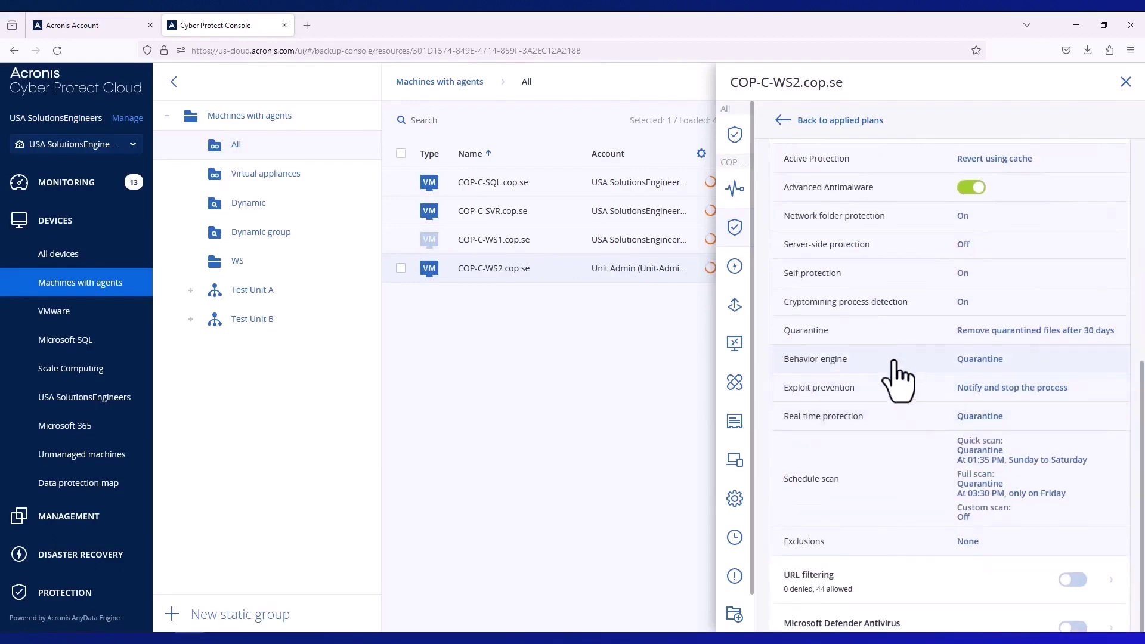
pyautogui.click(872, 387)
pyautogui.scroll(-1, 904, 403)
pyautogui.scroll(-1, 912, 412)
pyautogui.scroll(2, 921, 393)
pyautogui.click(1126, 83)
pyautogui.scroll(2, 922, 340)
pyautogui.click(886, 247)
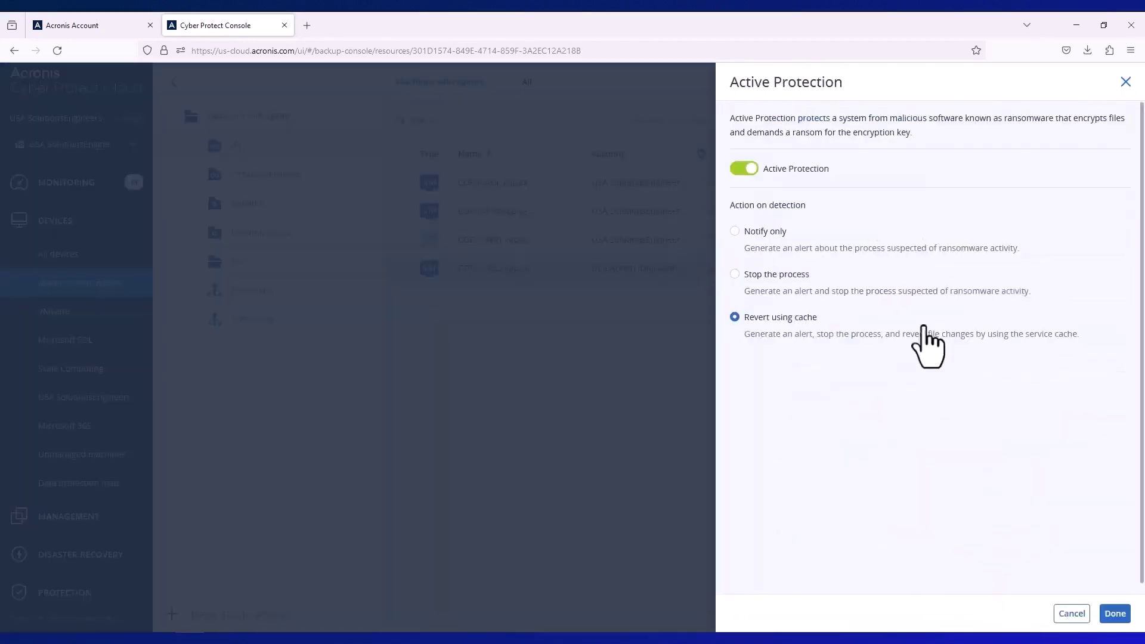
pyautogui.click(1125, 82)
pyautogui.click(1111, 199)
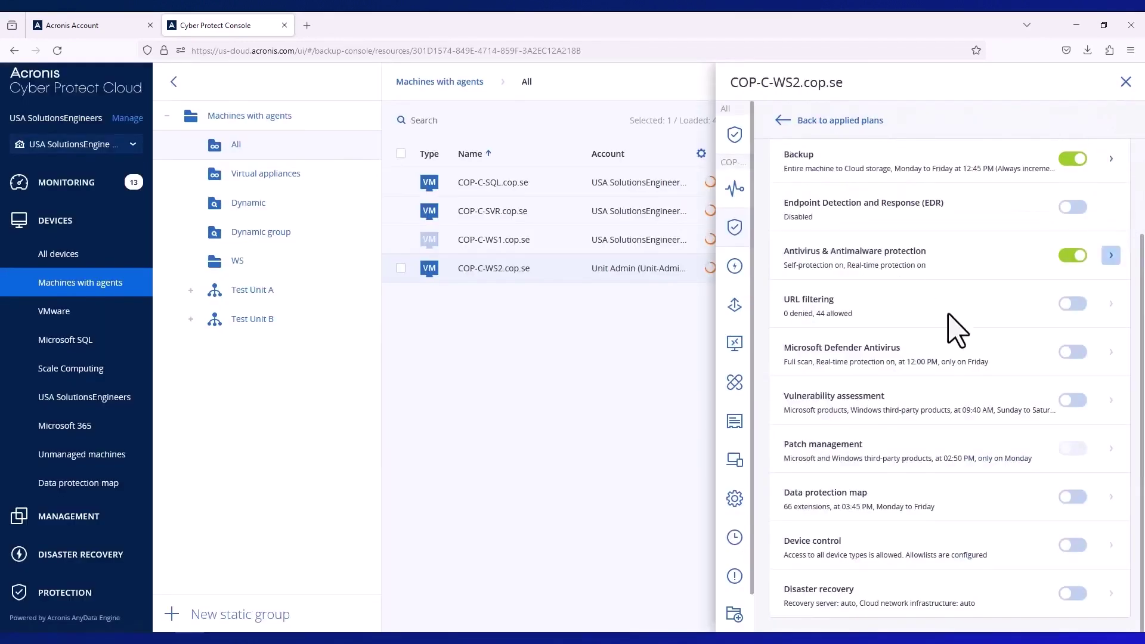
# - Enable vulnerability assessment and patch management, reviewing Microsoft updates, schedule and pre-update backup
pyautogui.click(1071, 400)
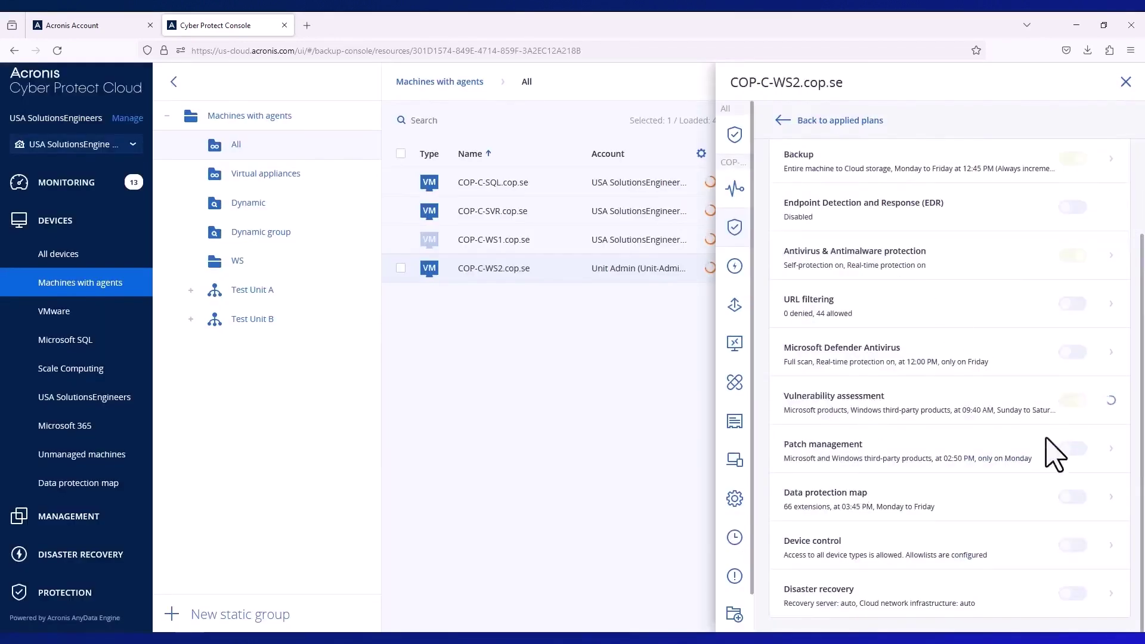
pyautogui.click(1072, 449)
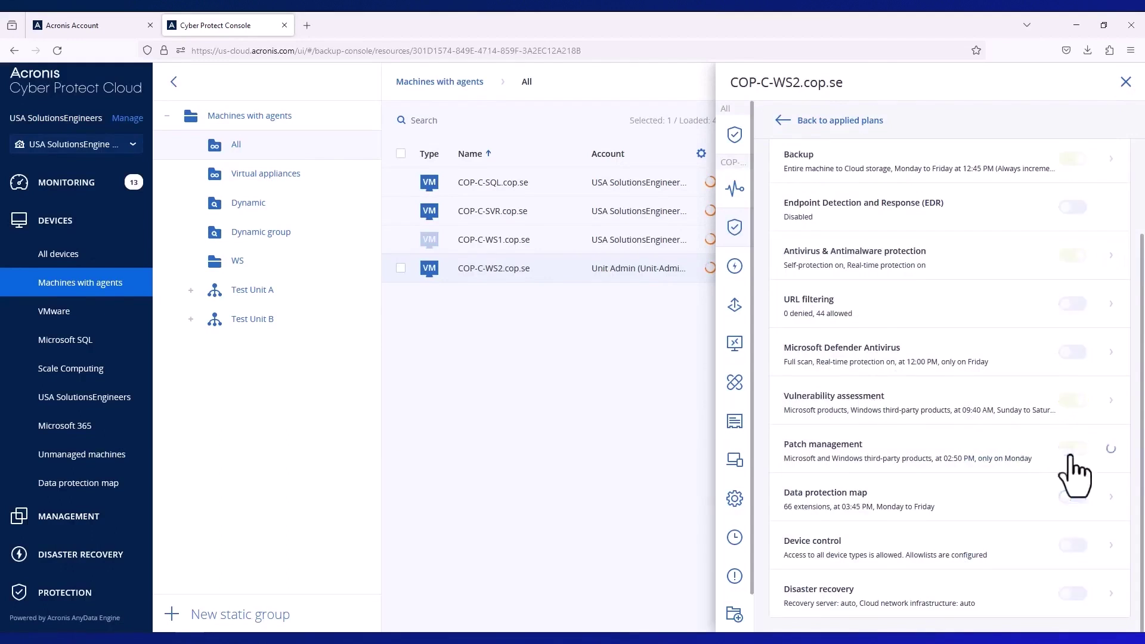
pyautogui.click(1111, 400)
pyautogui.click(1111, 448)
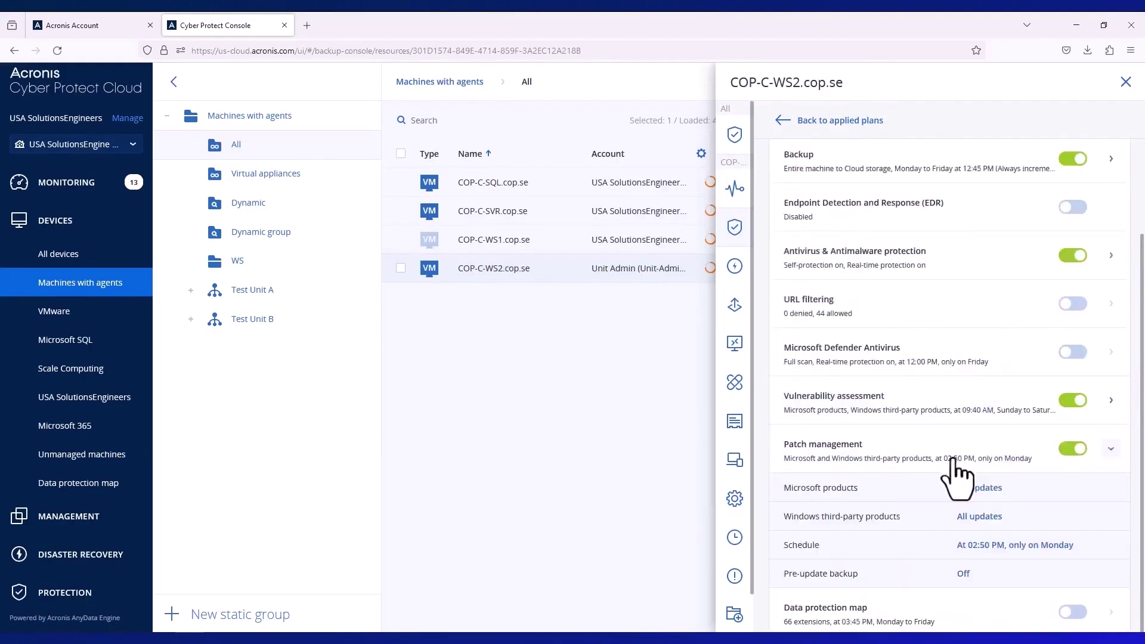
pyautogui.click(979, 419)
pyautogui.click(1125, 82)
pyautogui.click(989, 477)
pyautogui.click(1125, 83)
pyautogui.click(964, 505)
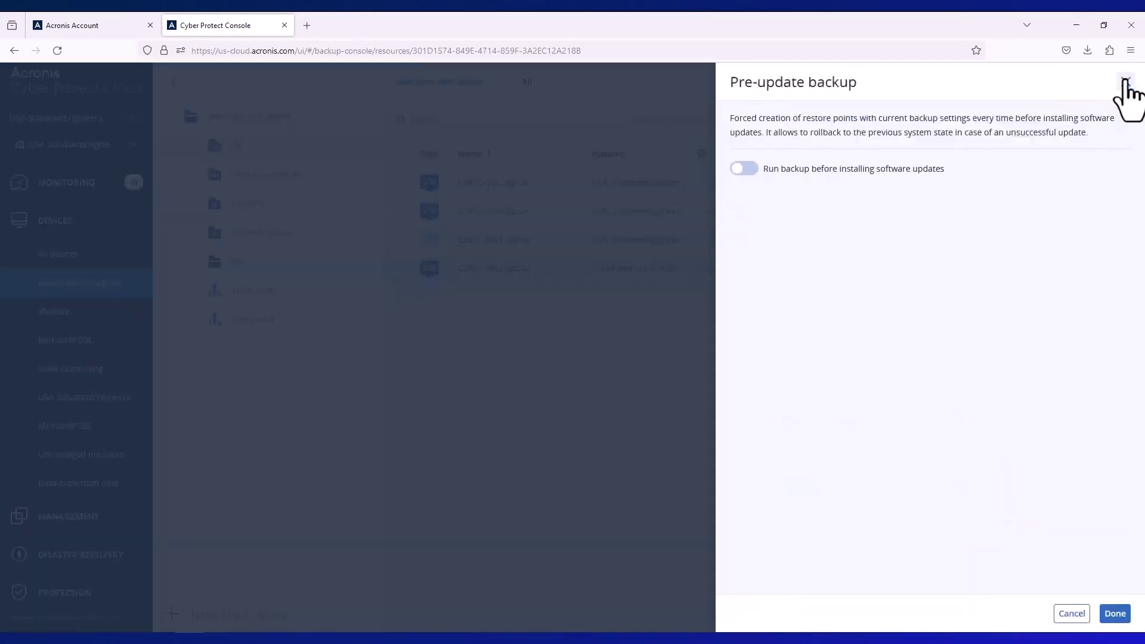
pyautogui.click(1128, 89)
pyautogui.scroll(-1, 985, 411)
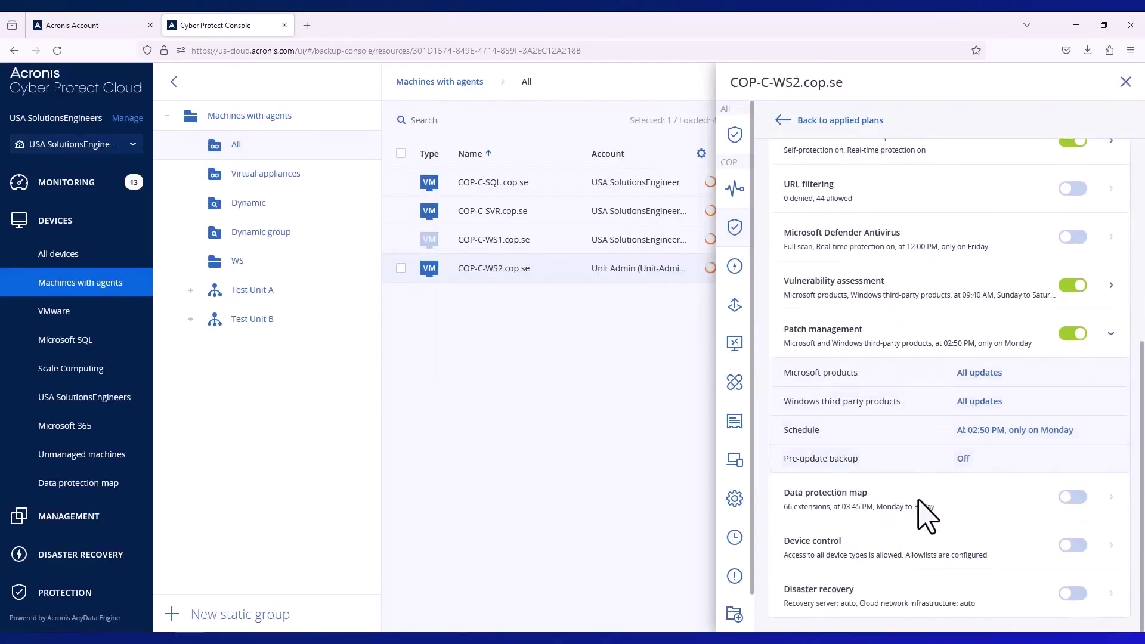
pyautogui.scroll(2, 966, 411)
pyautogui.scroll(2, 935, 387)
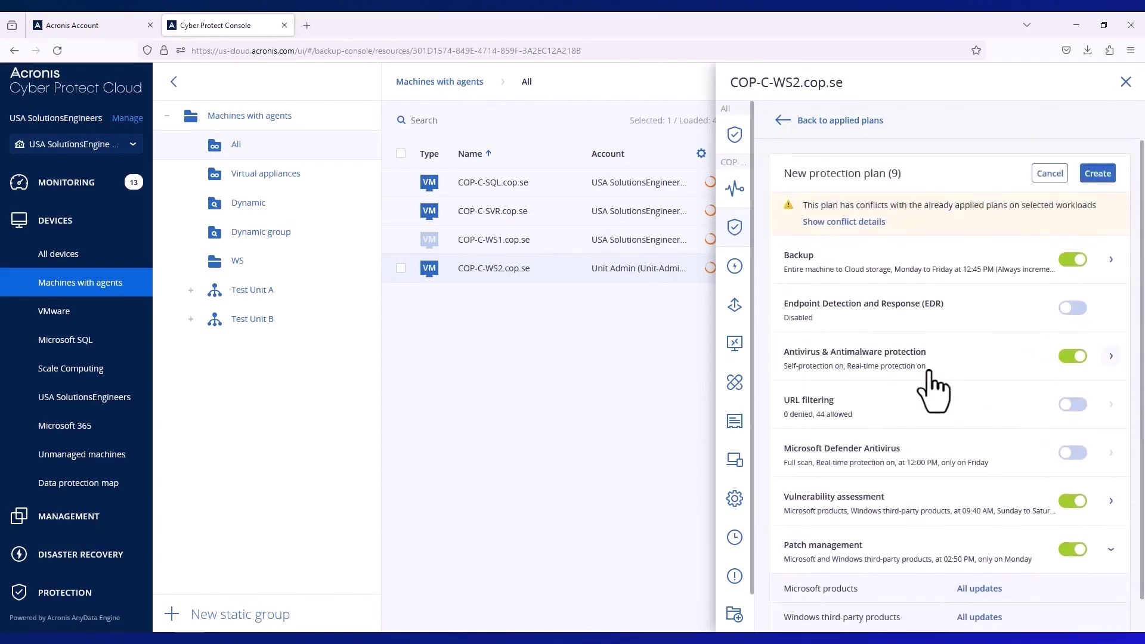
pyautogui.scroll(-1, 943, 429)
pyautogui.scroll(1, 943, 438)
# - Turn on one-click recovery with a recovery password in the plan's backup options
pyautogui.click(908, 271)
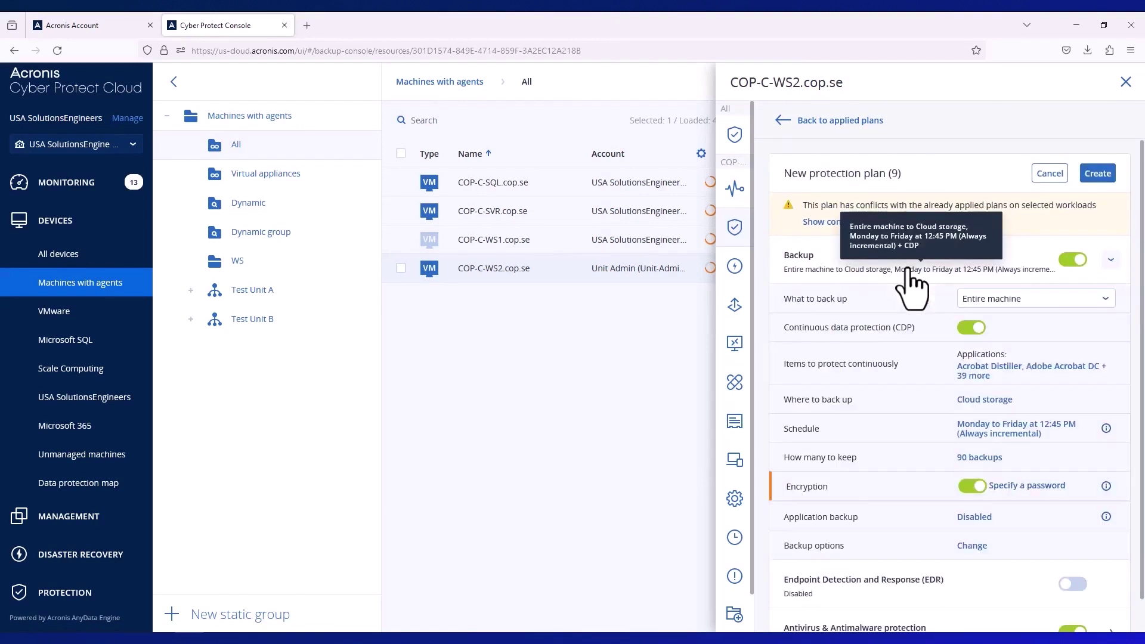
pyautogui.click(993, 559)
pyautogui.click(762, 480)
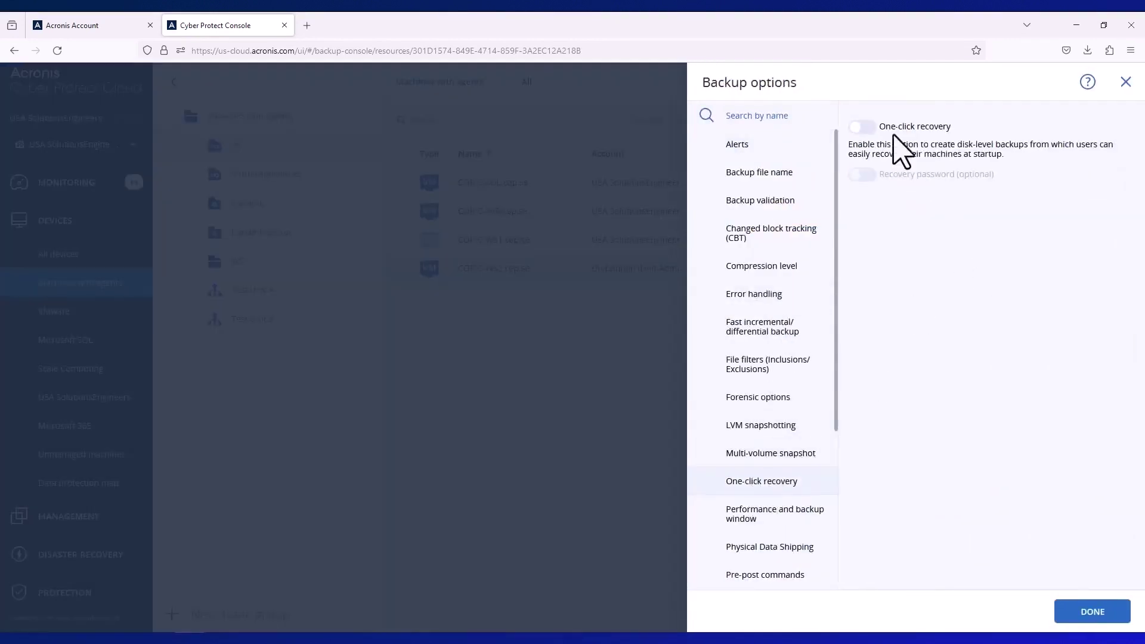
pyautogui.moveTo(872, 153); pyautogui.dragTo(1025, 145)
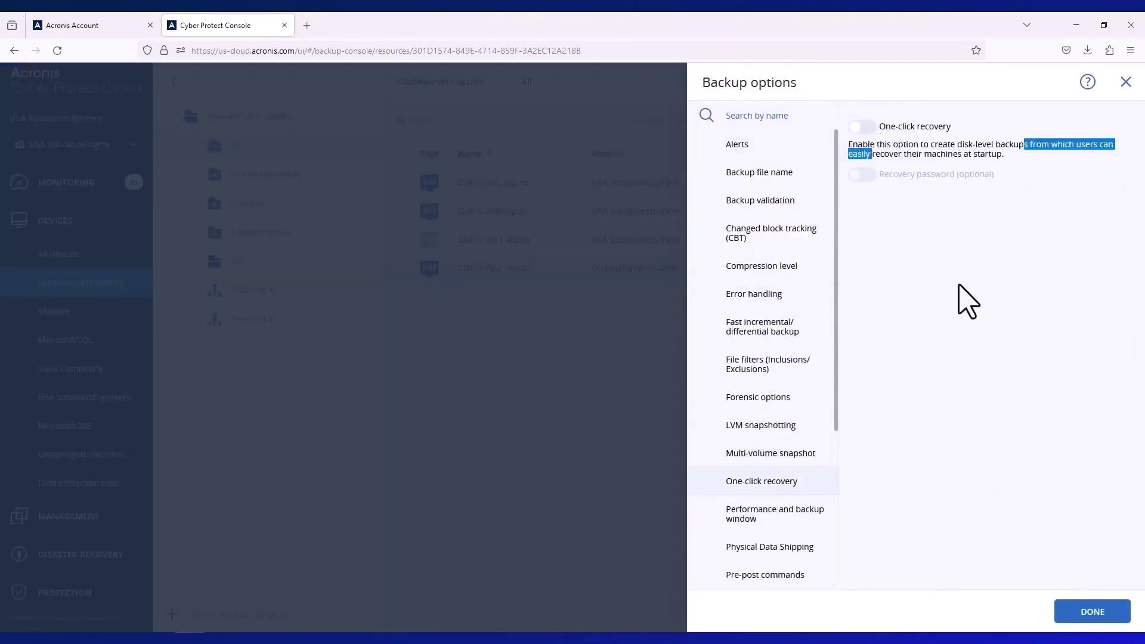
pyautogui.click(971, 154)
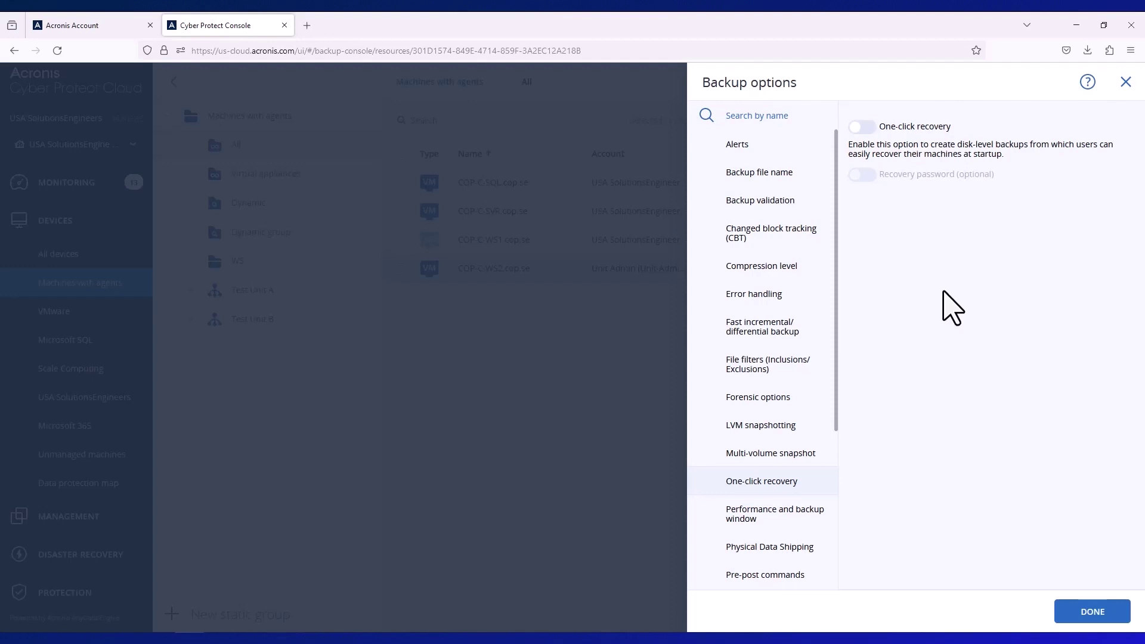
pyautogui.click(864, 127)
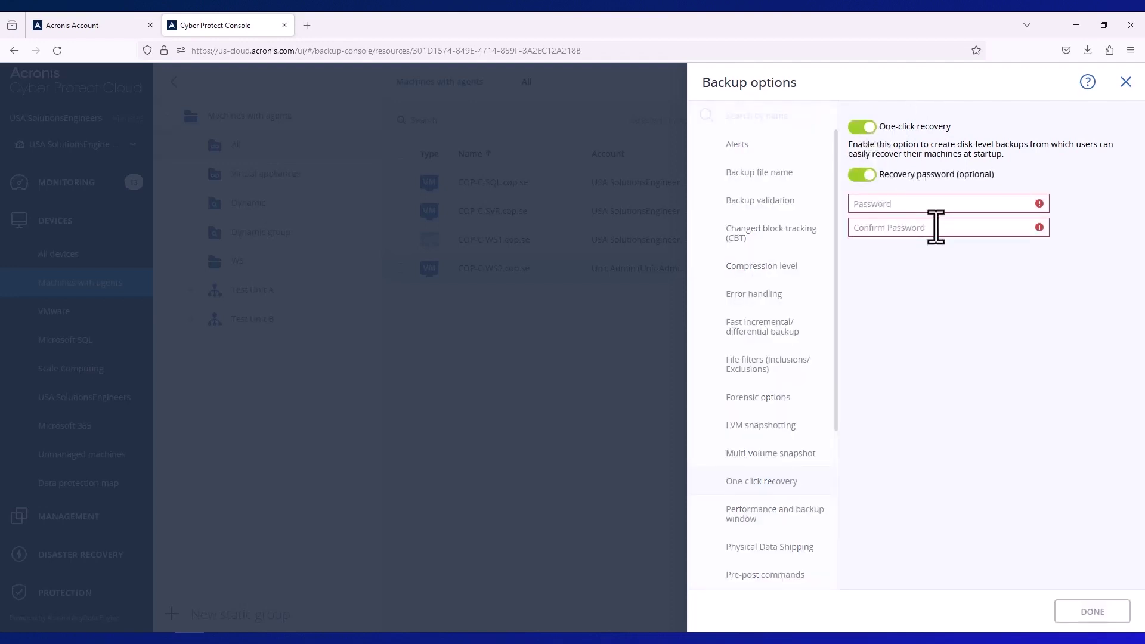
# - Collapse the Backup section and toggle on Endpoint Detection and Response
pyautogui.click(1125, 82)
pyautogui.scroll(-3, 895, 331)
pyautogui.scroll(-2, 912, 385)
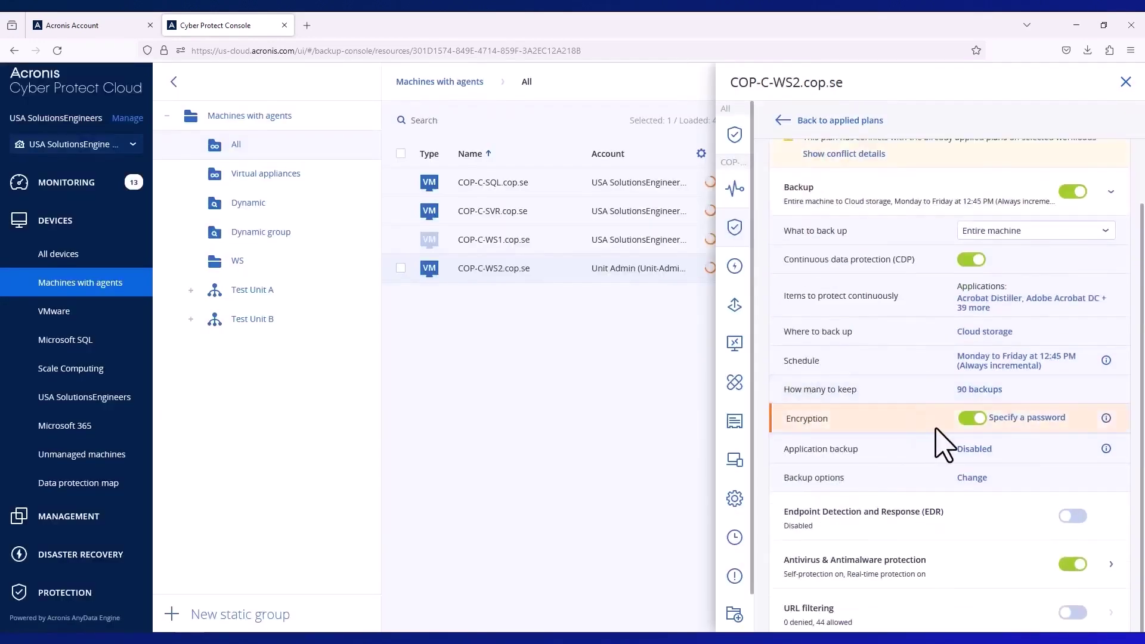
pyautogui.scroll(2, 940, 430)
pyautogui.click(1110, 192)
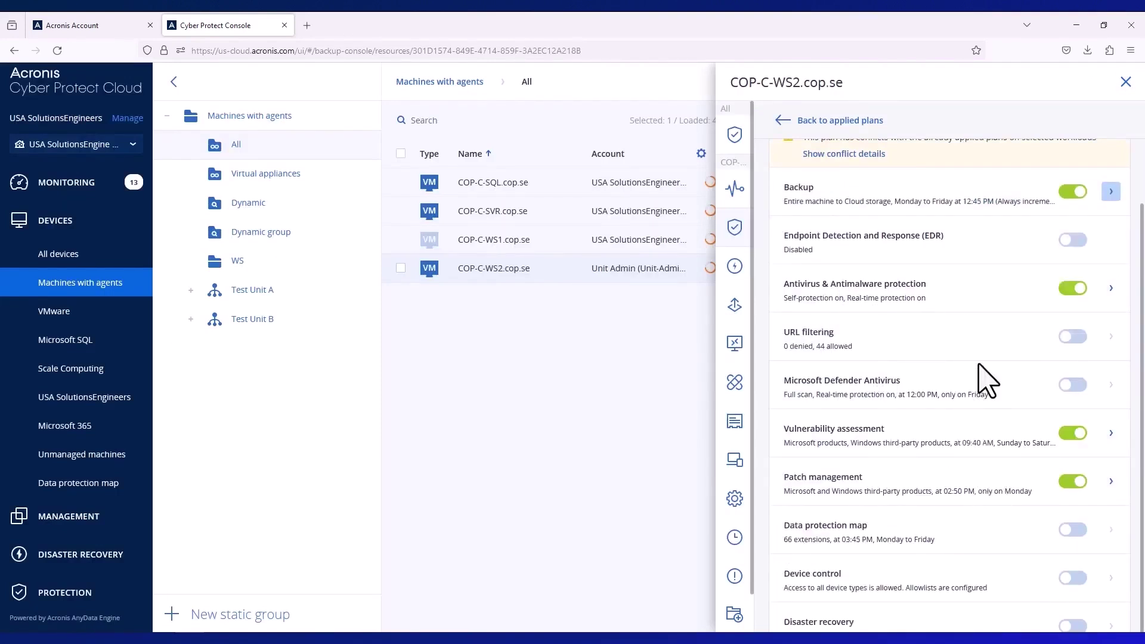
pyautogui.click(1073, 241)
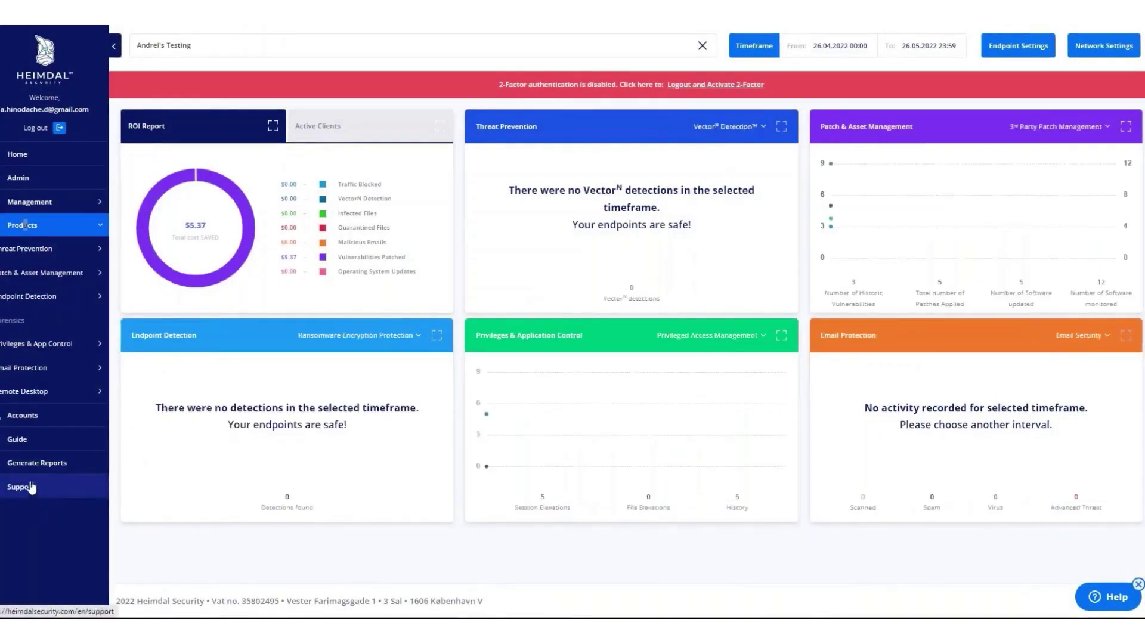
# - Show the Active Clients page and select its only client for bulk actions
pyautogui.click(37, 226)
pyautogui.click(37, 203)
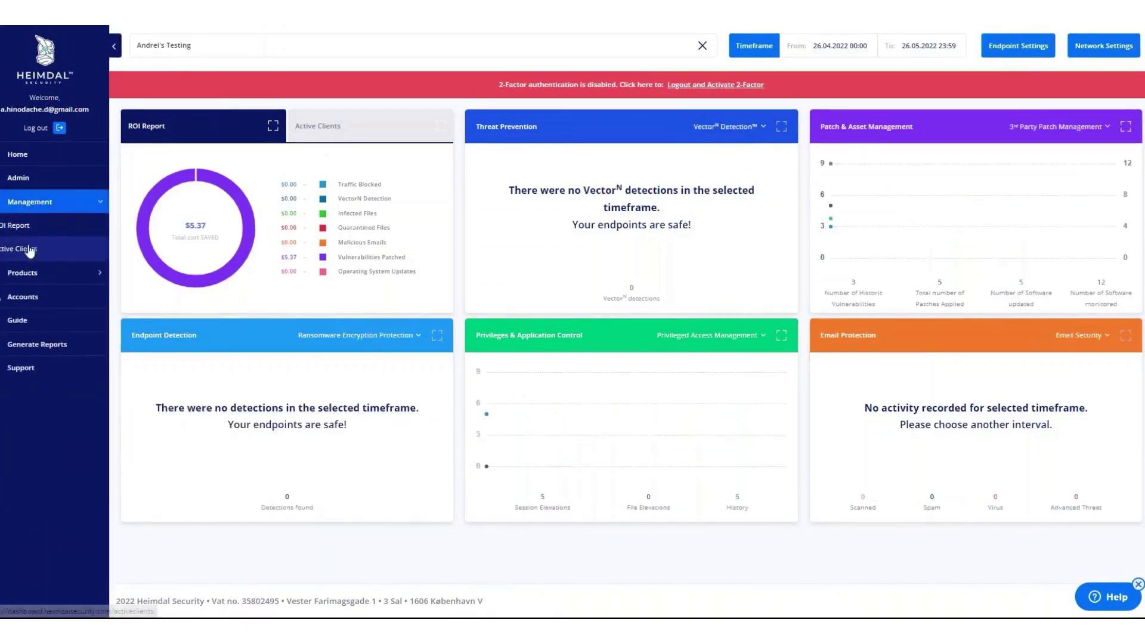
pyautogui.click(31, 249)
pyautogui.click(142, 324)
pyautogui.click(193, 322)
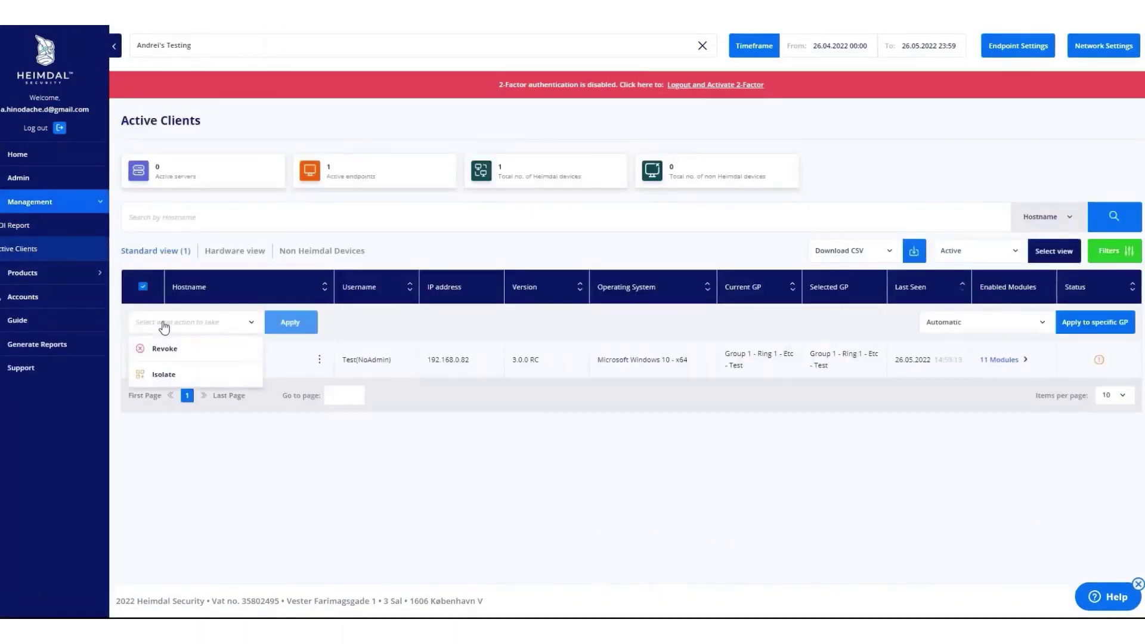
# - View the empty Non Heimdal Devices tab and expand Products > Patch & Asset Management
pyautogui.click(319, 251)
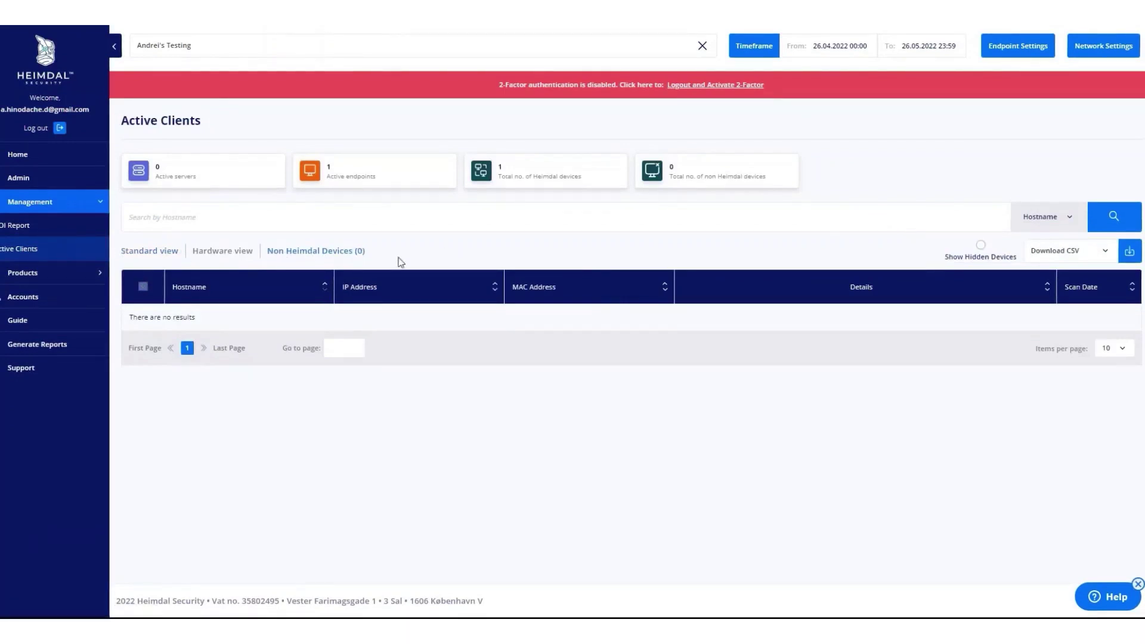
pyautogui.click(28, 273)
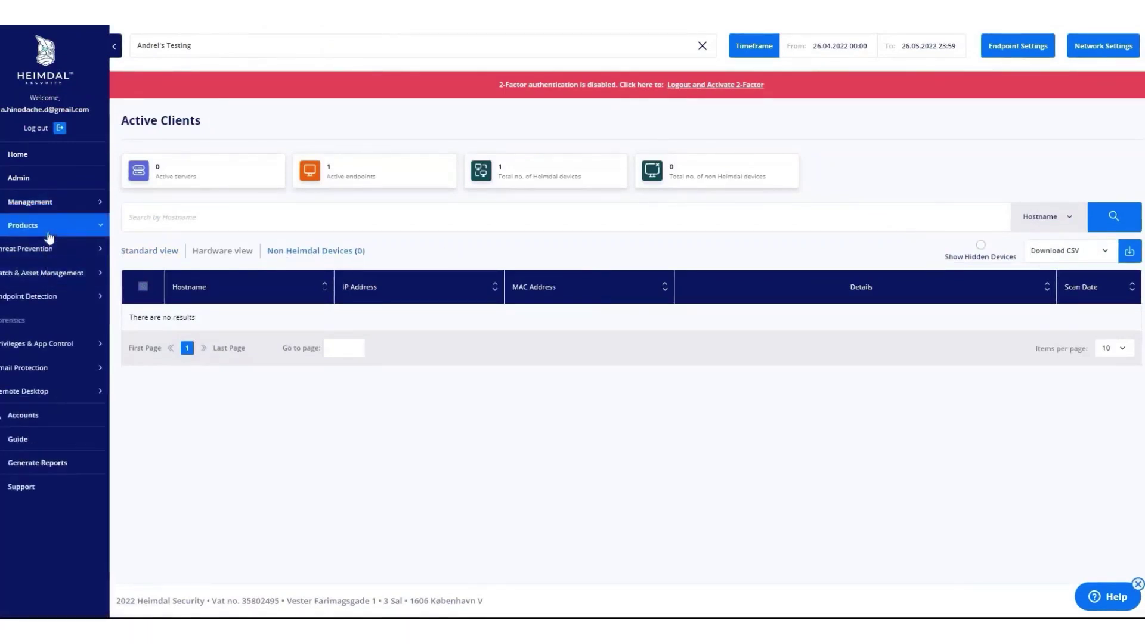
pyautogui.click(43, 273)
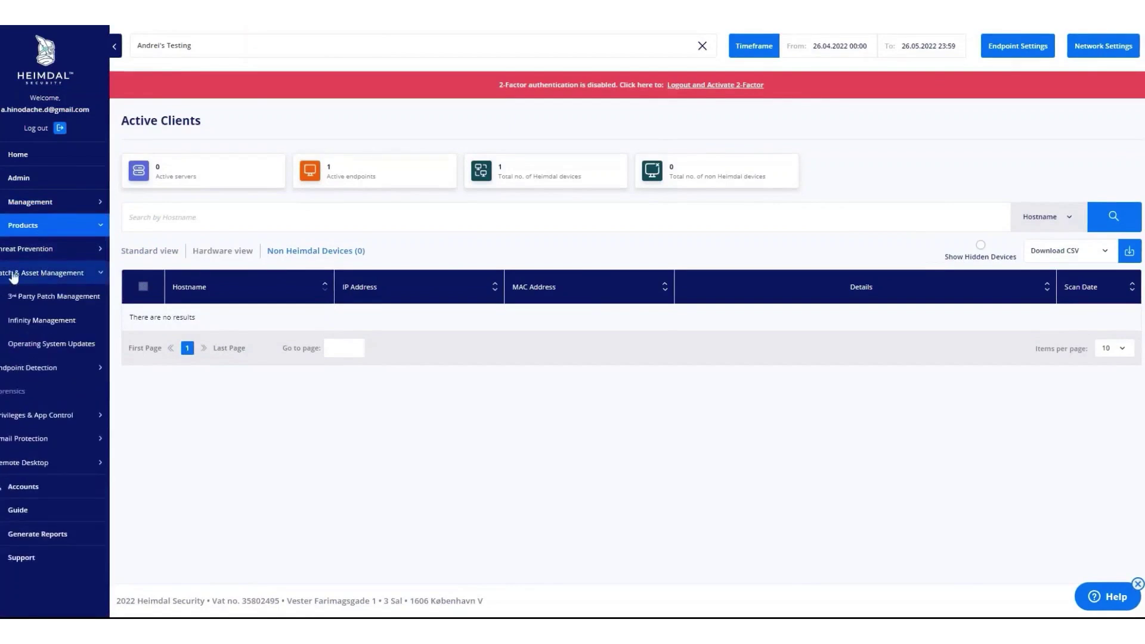
# - Show 3rd Party Patch Management's Assets view at 100 items per page, dismissing the downloads popup
pyautogui.click(40, 296)
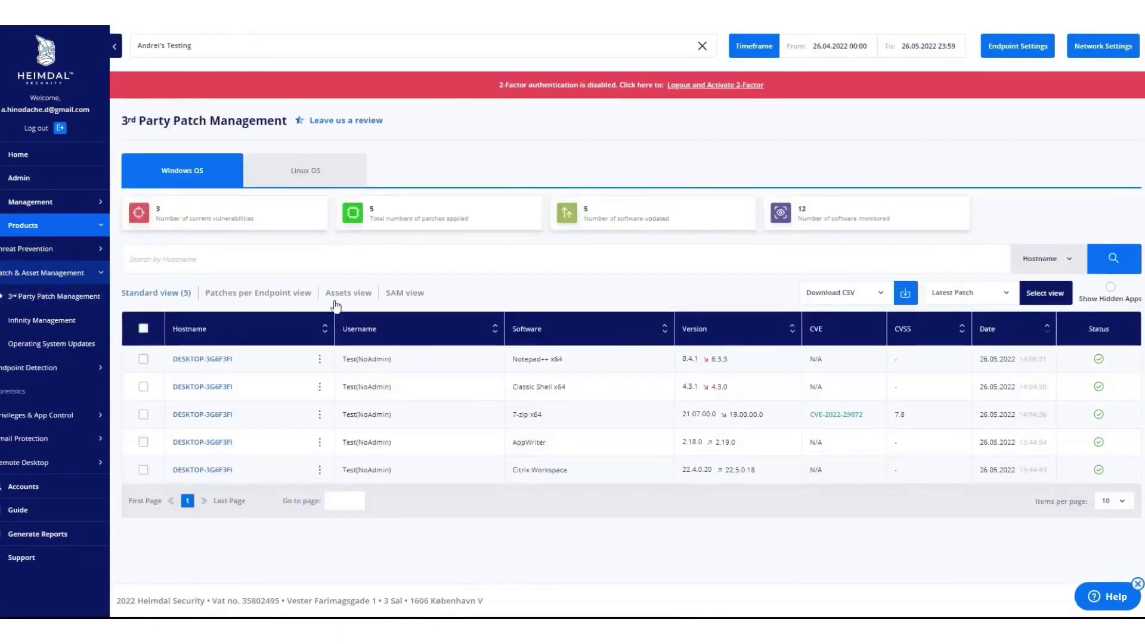
pyautogui.click(335, 292)
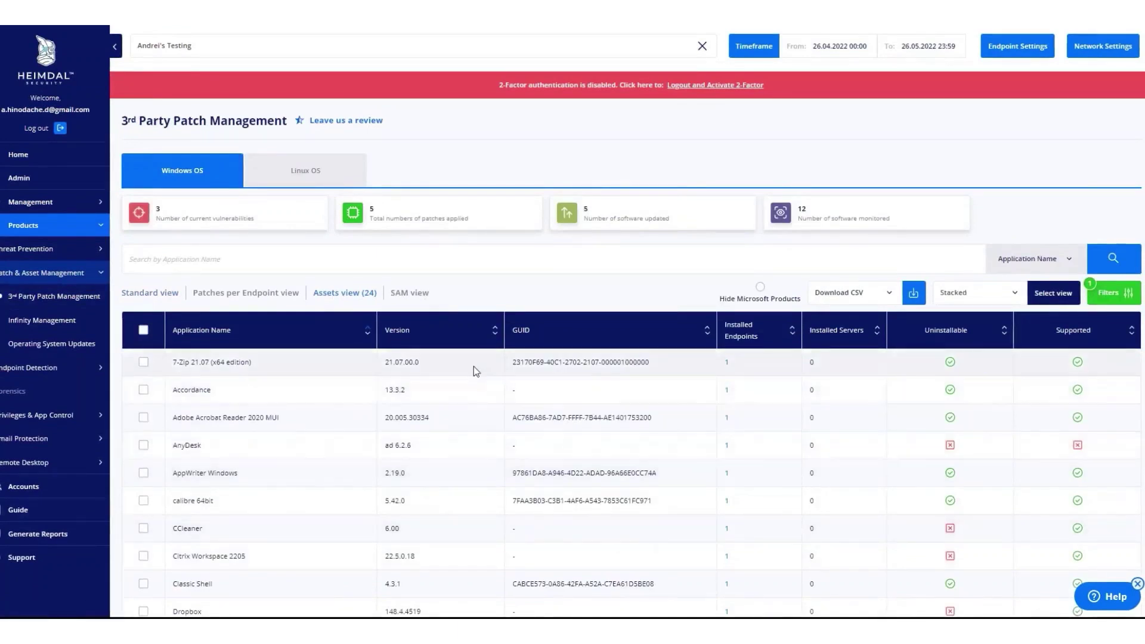
pyautogui.scroll(-2, 473, 366)
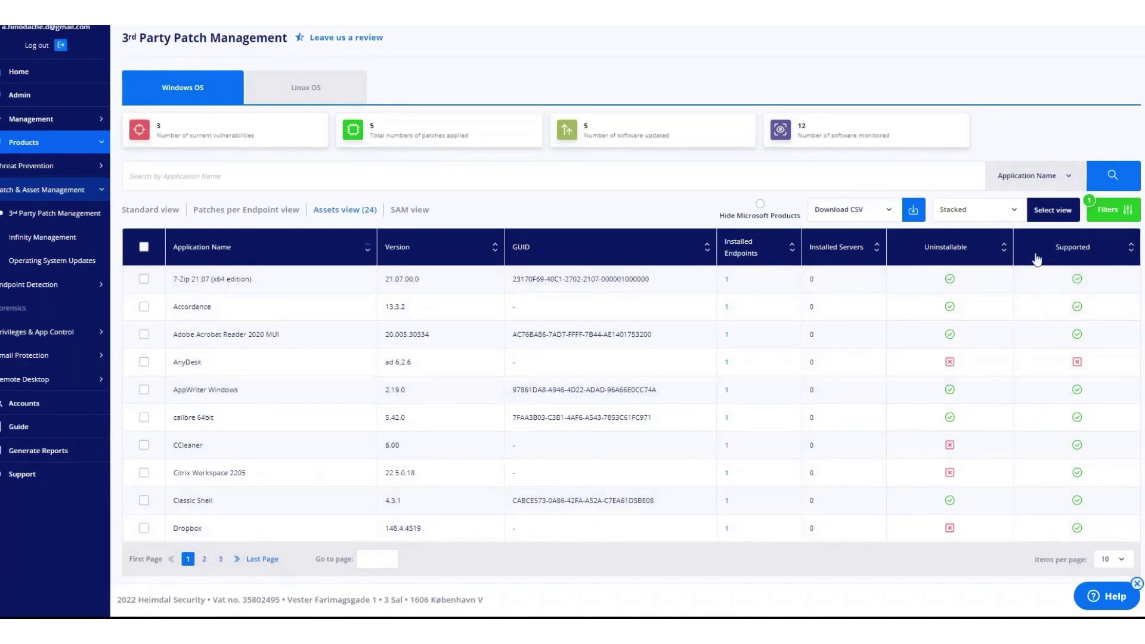
pyautogui.click(1121, 559)
pyautogui.click(1114, 537)
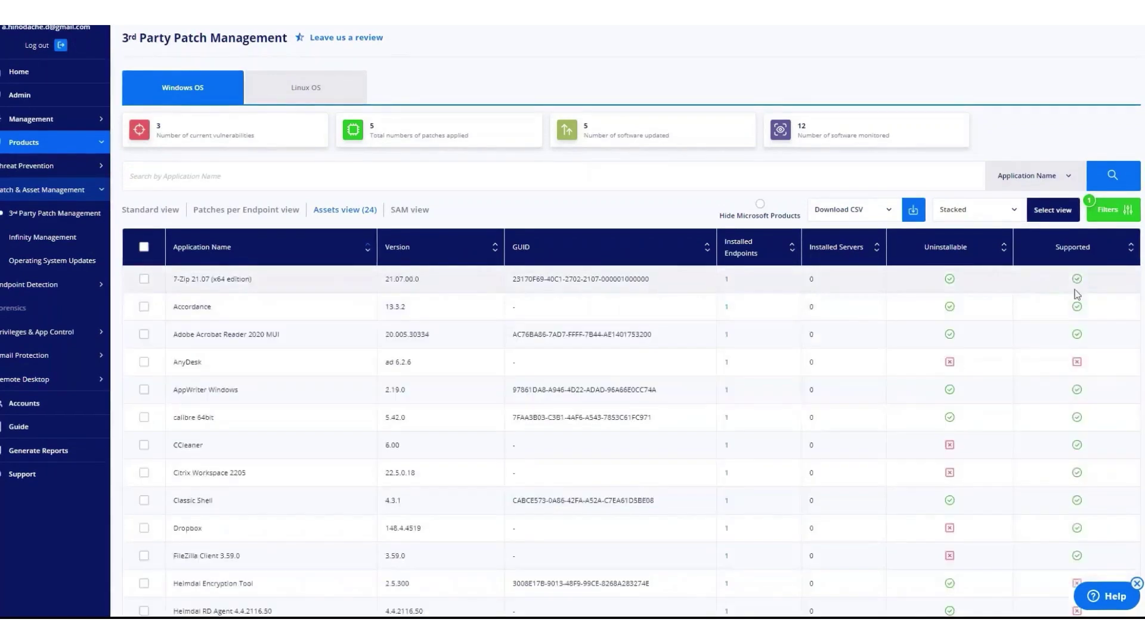
pyautogui.scroll(-3, 1063, 364)
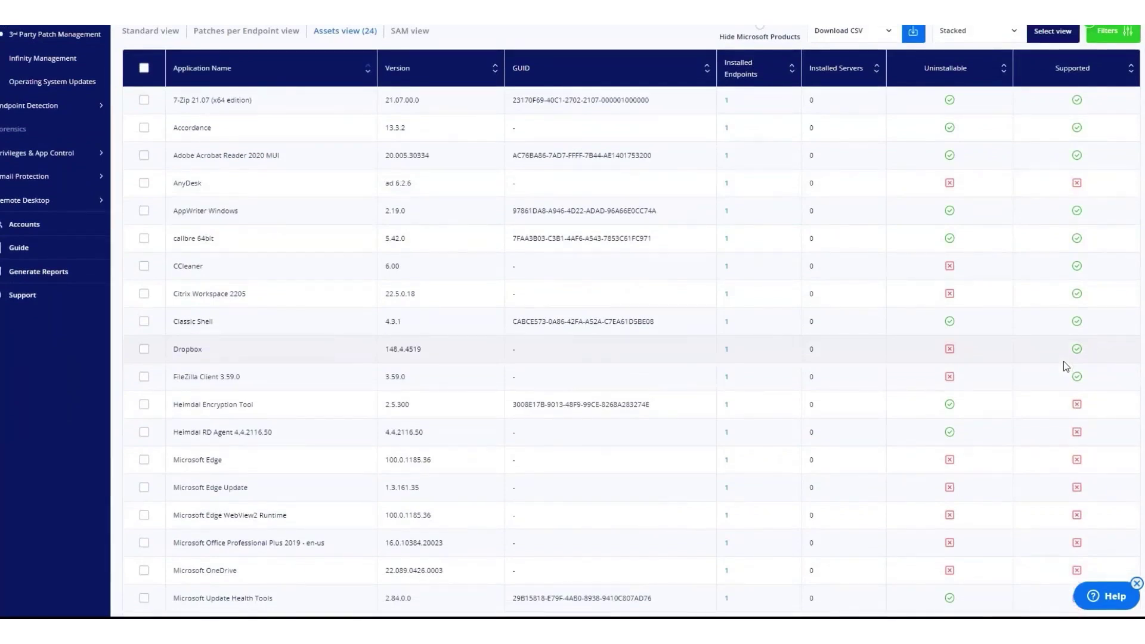
pyautogui.scroll(3, 1047, 259)
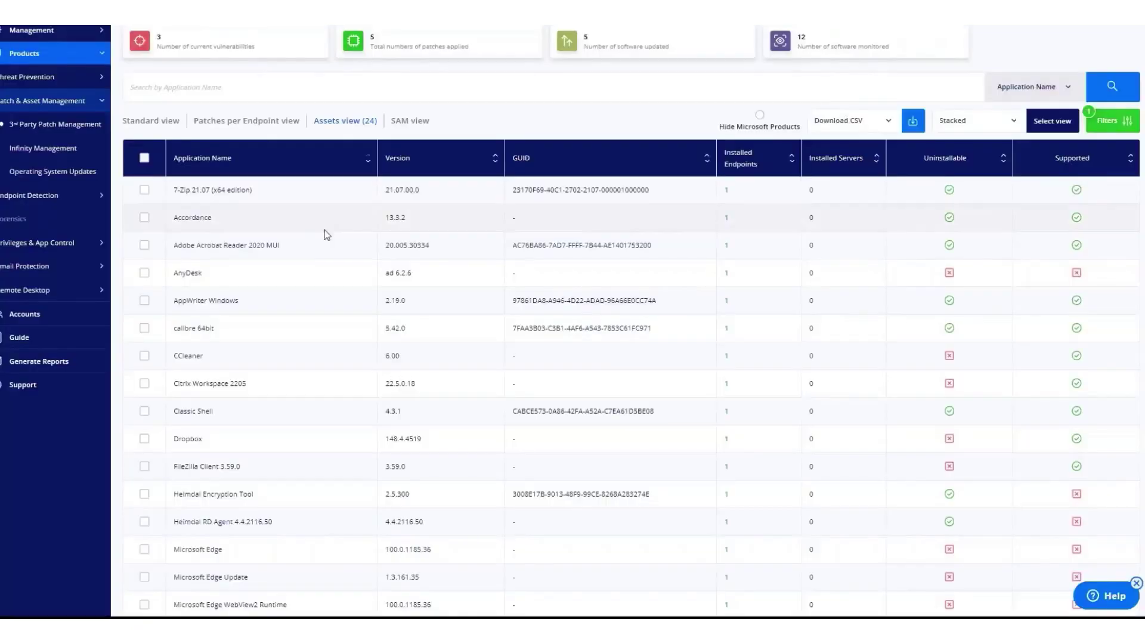
pyautogui.scroll(-5, 770, 204)
pyautogui.scroll(-3, 785, 407)
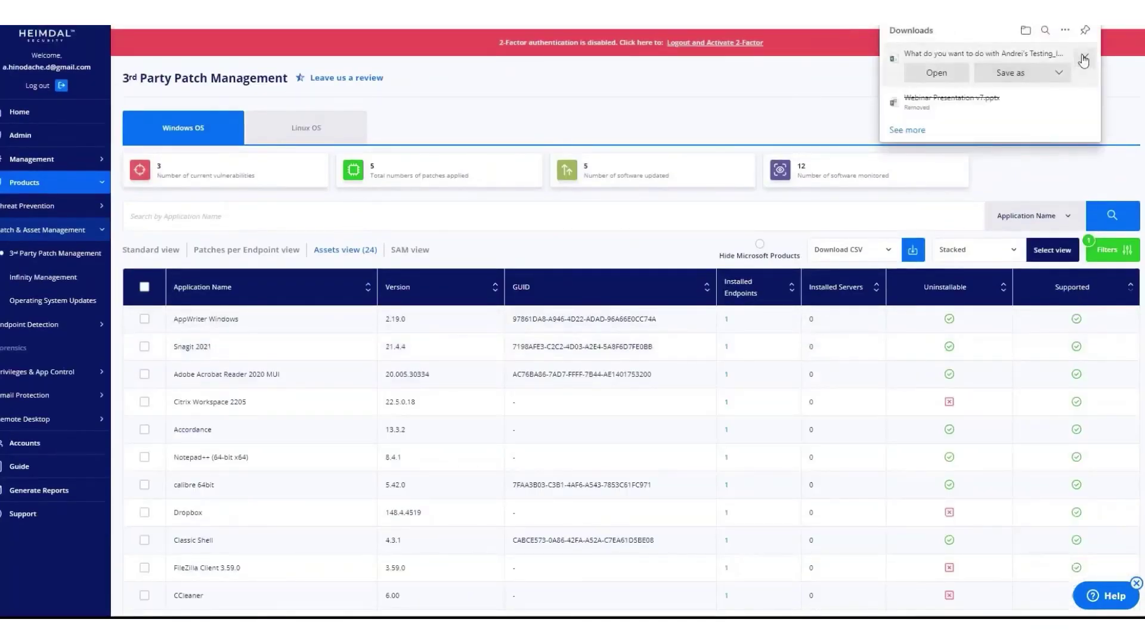
pyautogui.click(1083, 59)
pyautogui.scroll(-2, 1115, 474)
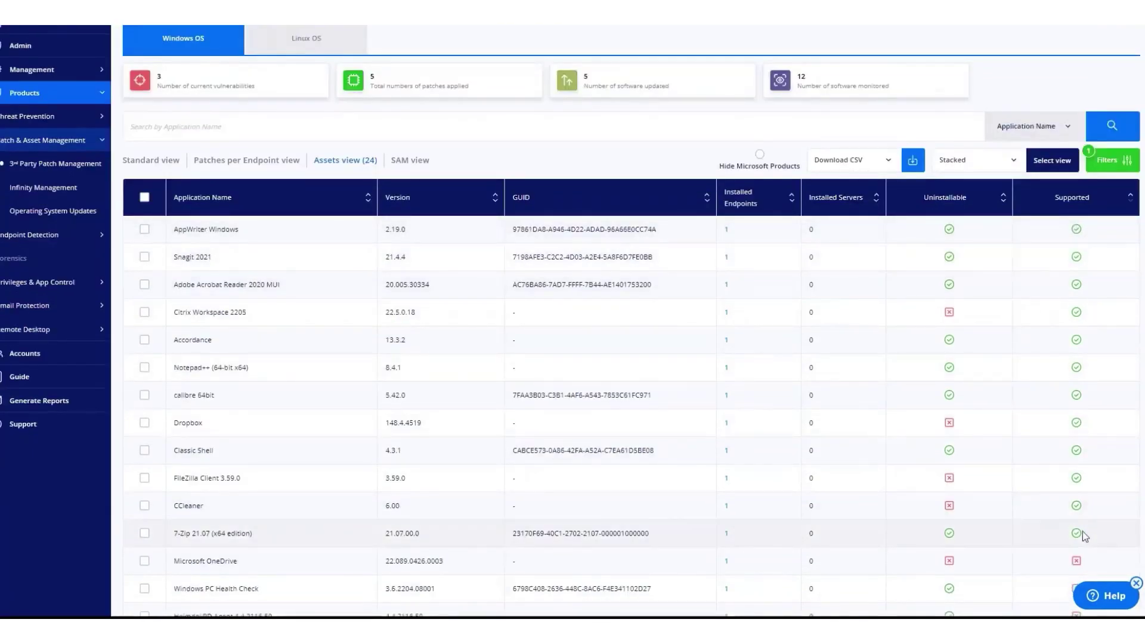
pyautogui.scroll(-3, 1115, 474)
pyautogui.scroll(-2, 291, 546)
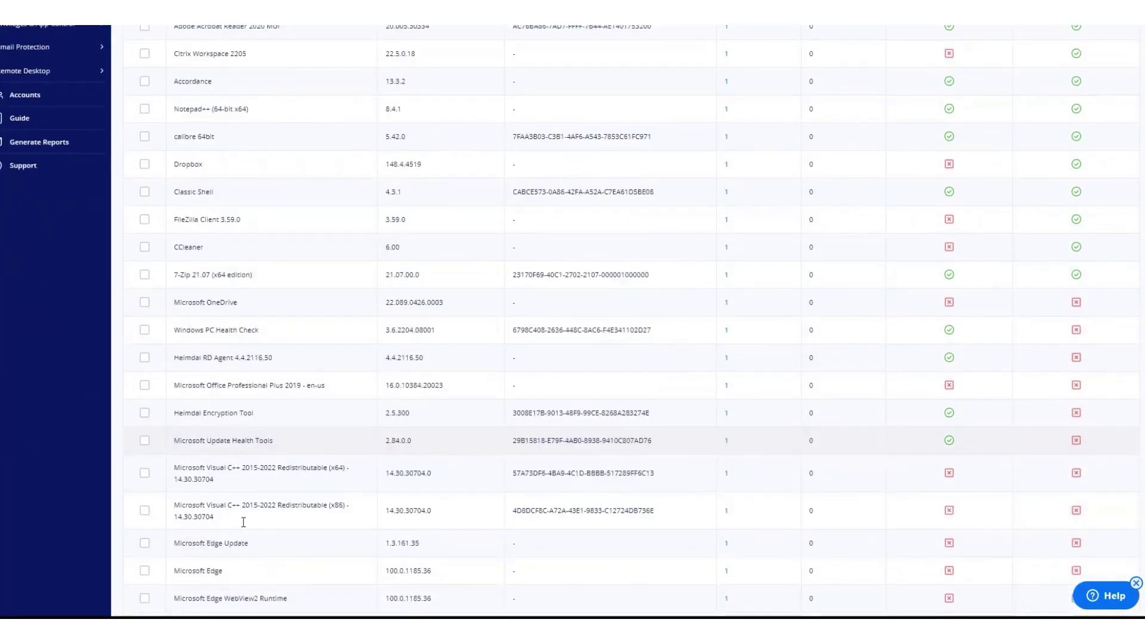
pyautogui.scroll(-2, 251, 510)
pyautogui.scroll(-1, 233, 448)
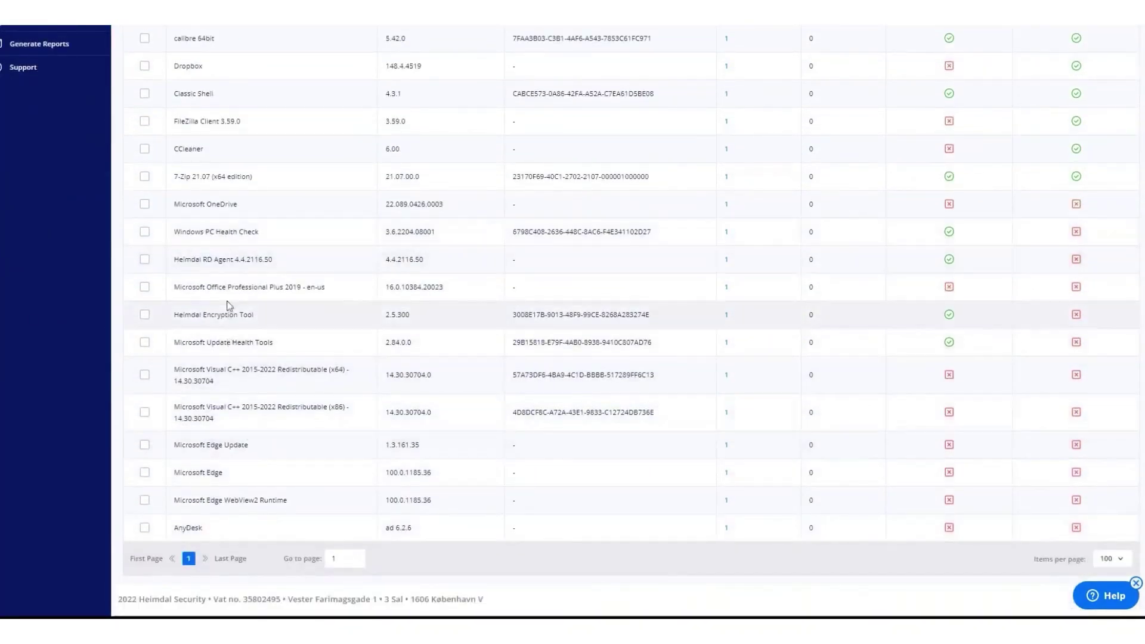
pyautogui.scroll(5, 226, 243)
pyautogui.scroll(3, 243, 322)
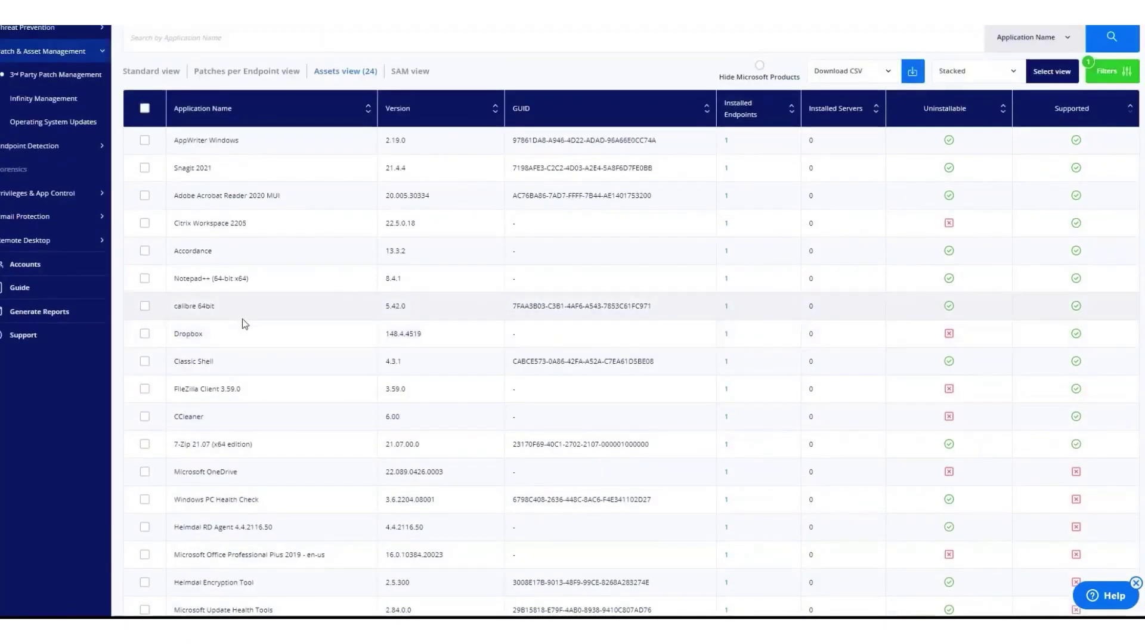
# - Apply the Uninstall bulk action to Snagit 2021
pyautogui.click(146, 170)
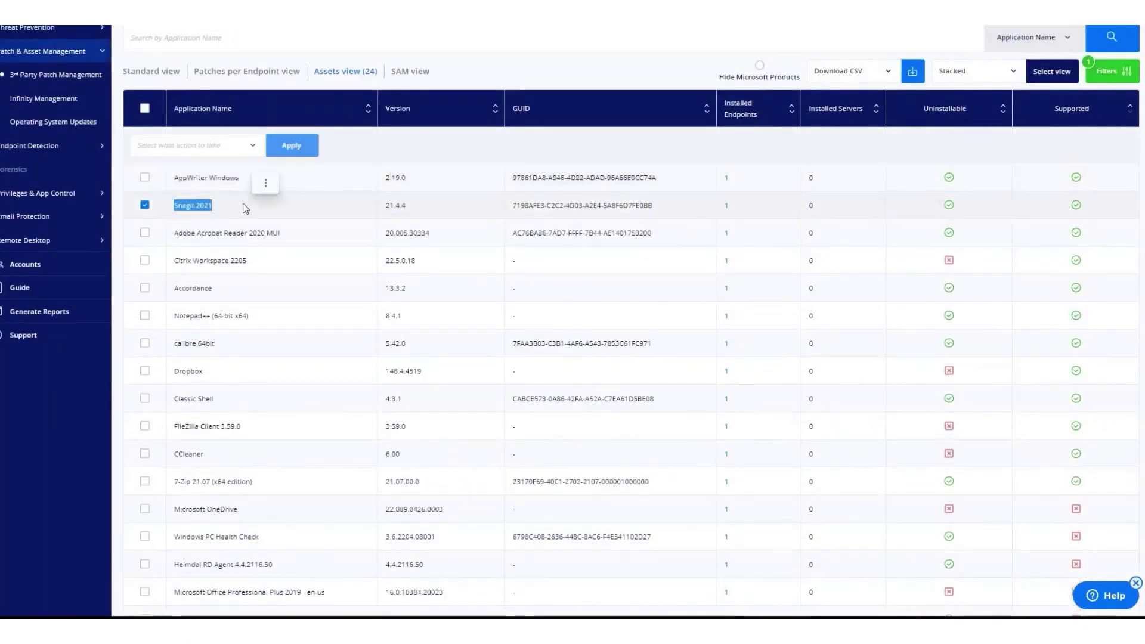
pyautogui.click(193, 145)
pyautogui.click(187, 205)
pyautogui.click(292, 145)
# - Uninstall via the custom Group 1 - Ring 1 - Etc - Test policy, then open Endpoint Settings
pyautogui.click(584, 304)
pyautogui.click(571, 331)
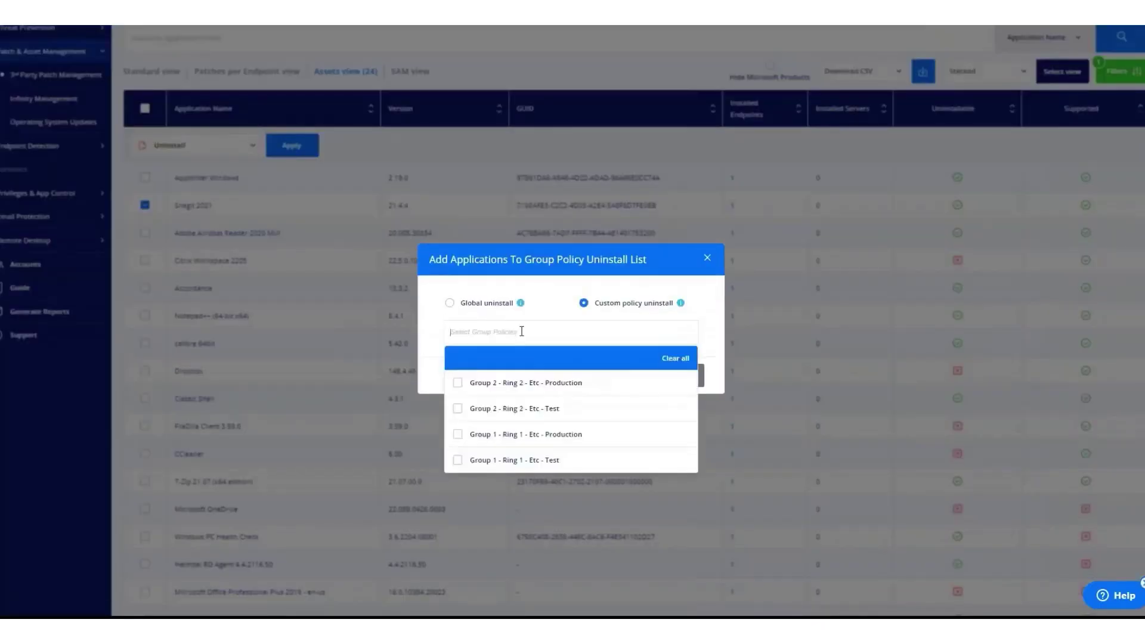
pyautogui.click(458, 461)
pyautogui.click(707, 343)
pyautogui.click(573, 391)
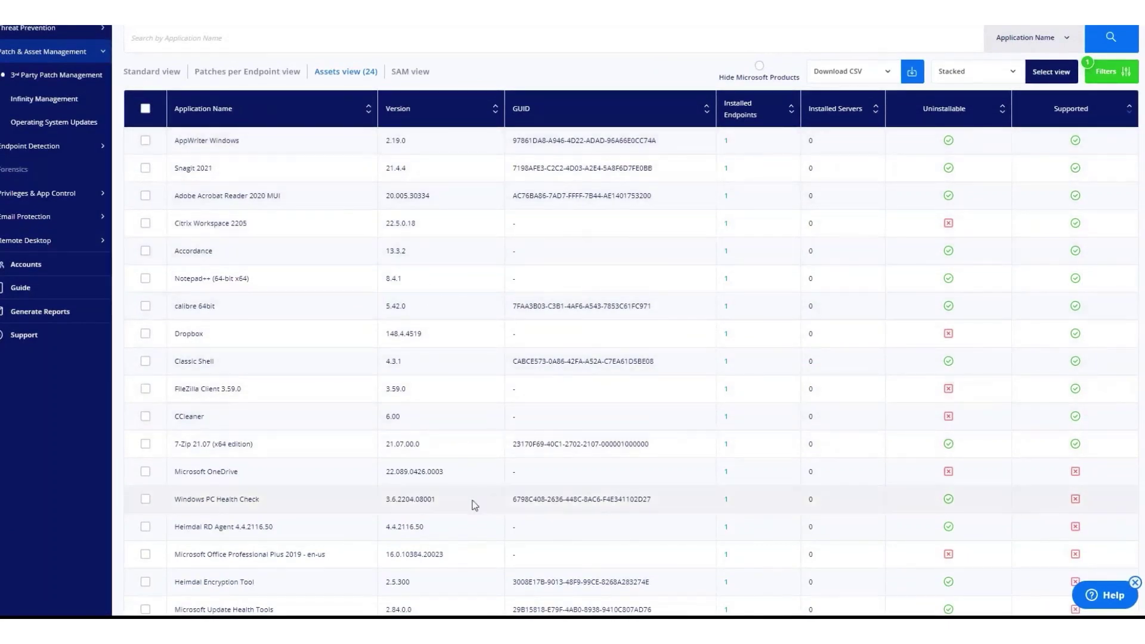
pyautogui.scroll(5, 463, 462)
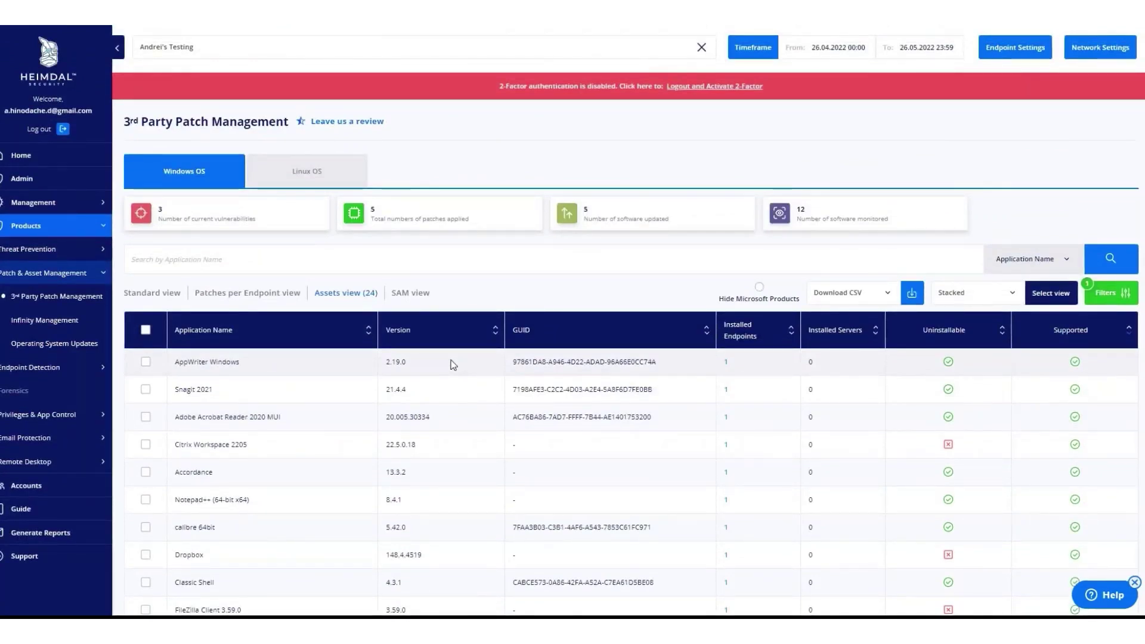
pyautogui.click(996, 50)
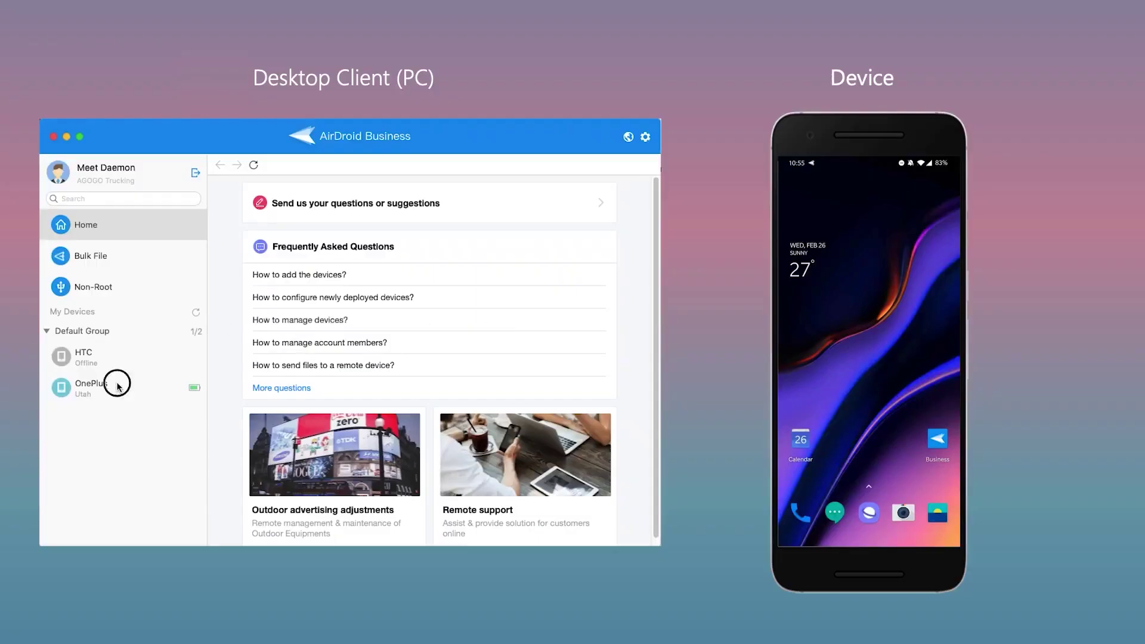
# - Open the OnePlus device's page from My Devices
pyautogui.click(117, 385)
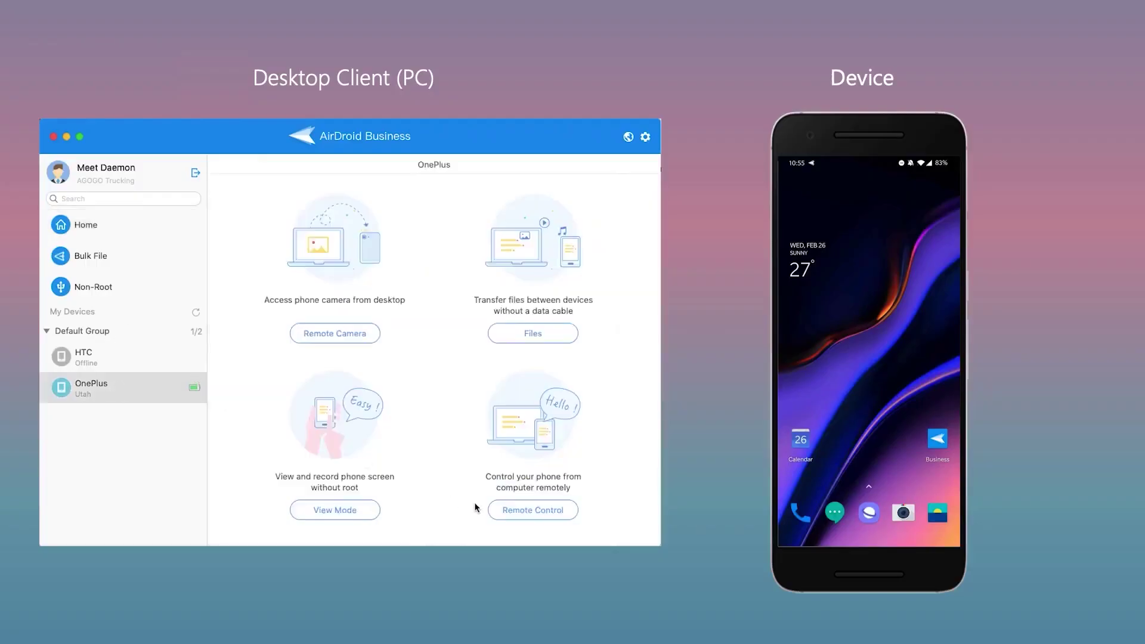